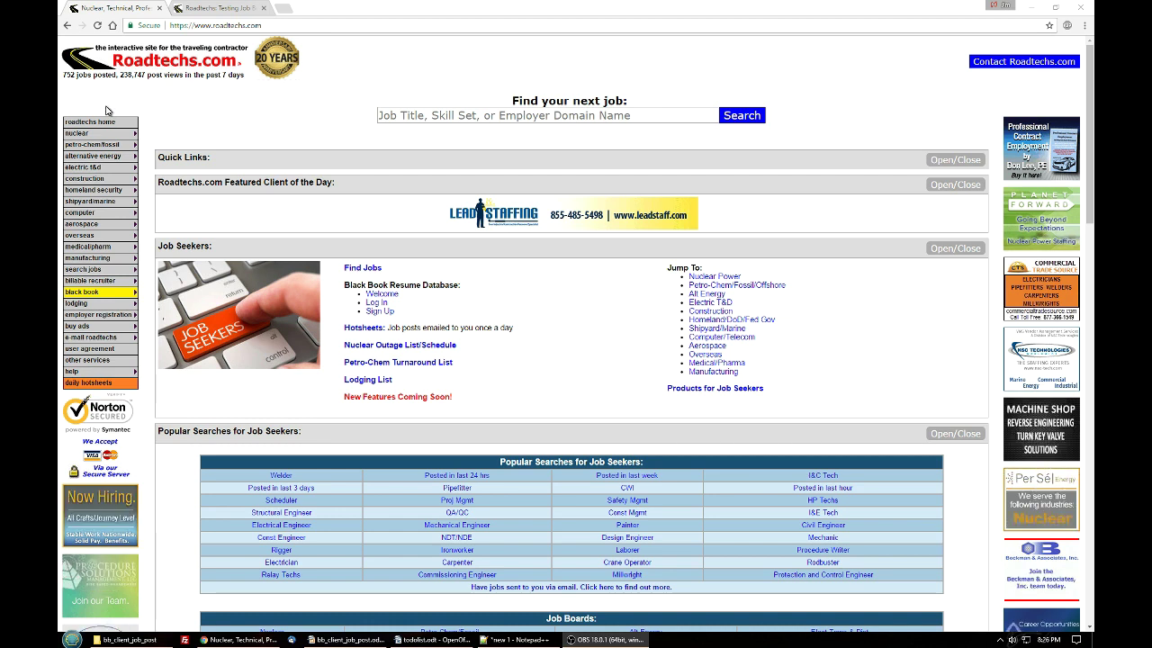
- Go from the nuclear board's add-a-post link to the Testing Job Board's empty posting form
{"action": "mouse_move", "coordinate": [101, 135]}
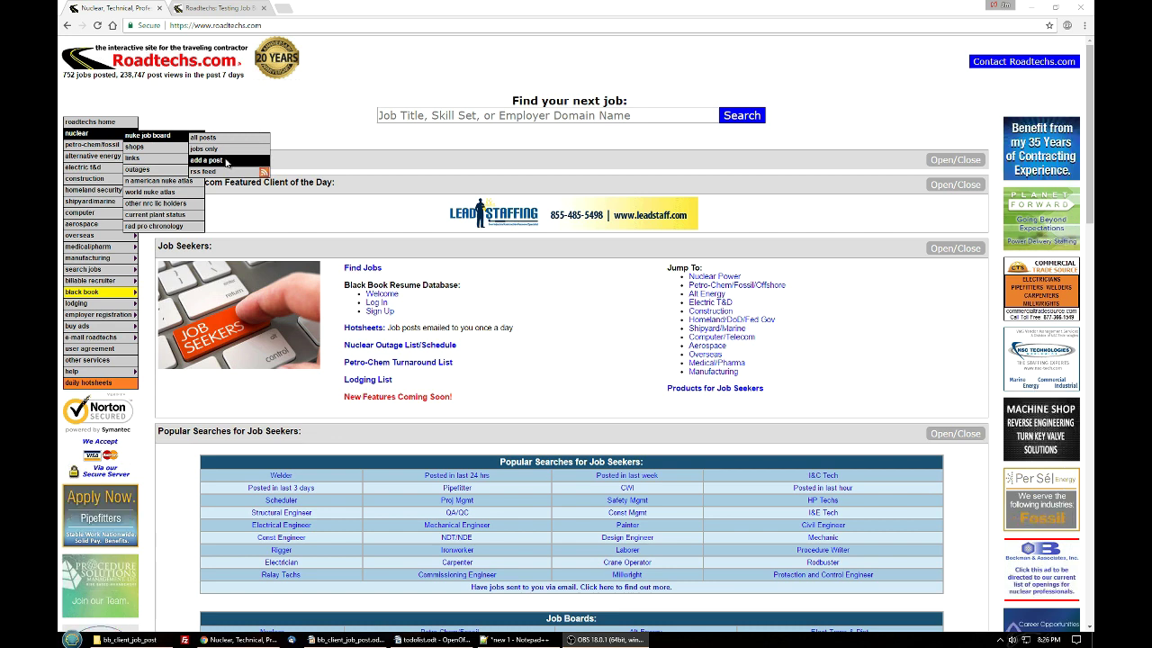
{"action": "left_click", "coordinate": [226, 162]}
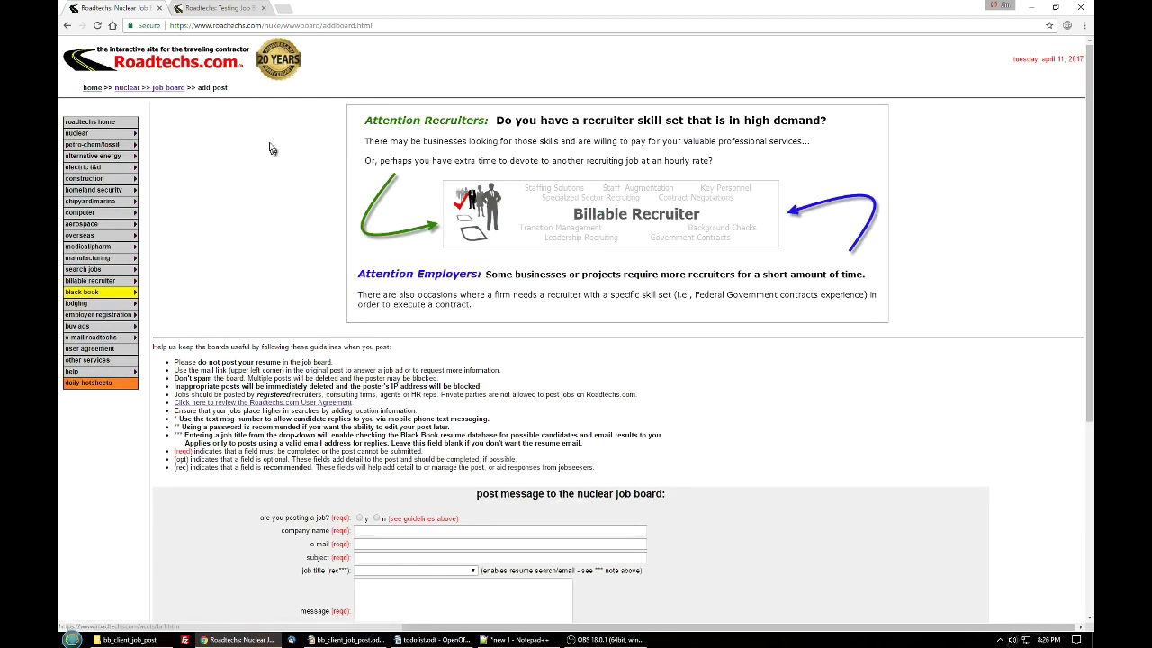
{"action": "left_click", "coordinate": [220, 8]}
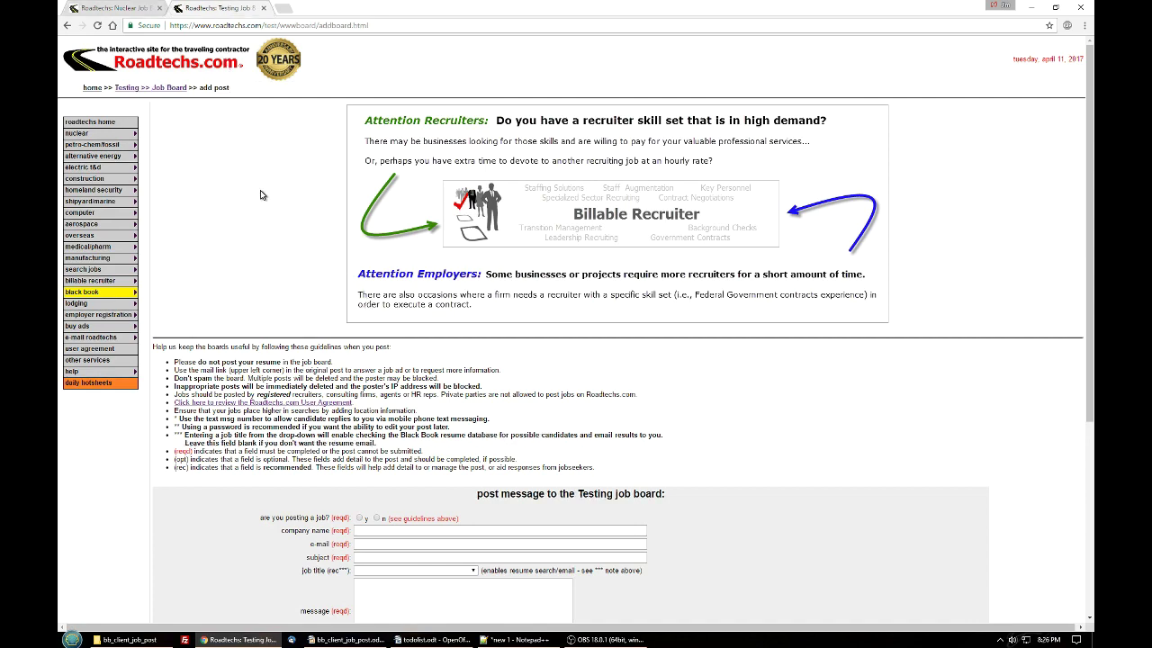
{"action": "scroll", "coordinate": [260, 195], "scroll_direction": "down", "scroll_amount": 3}
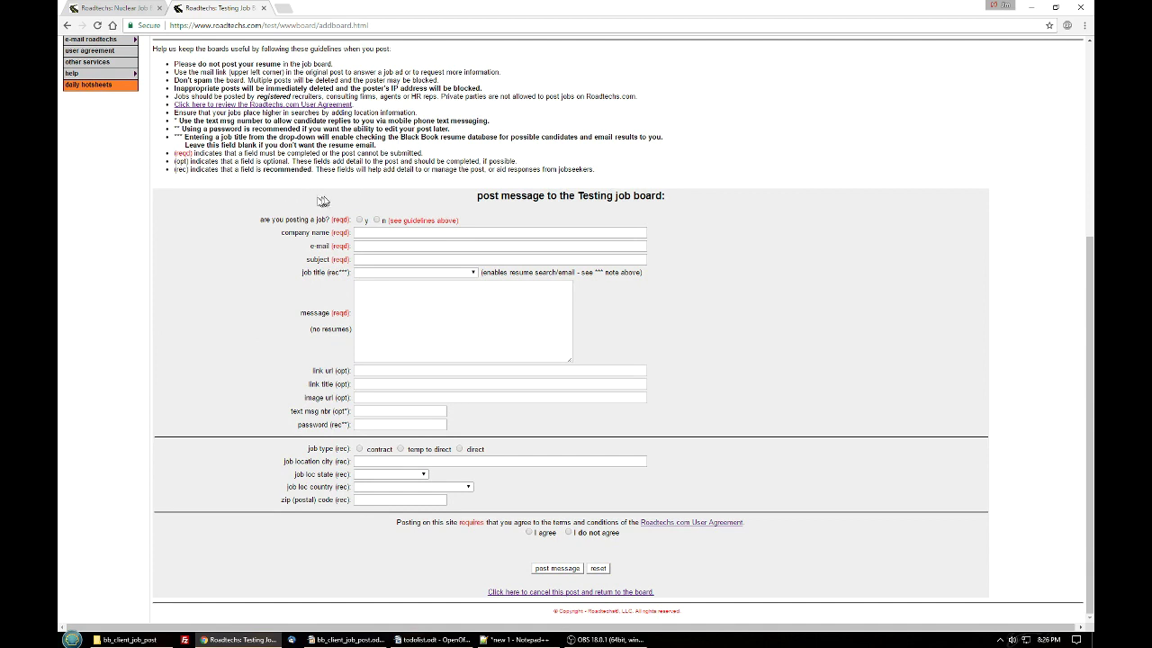
- Answer yes to posting a job and paste the company name from Notepad++
{"action": "left_click", "coordinate": [360, 219]}
{"action": "key", "text": "alt+Tab"}
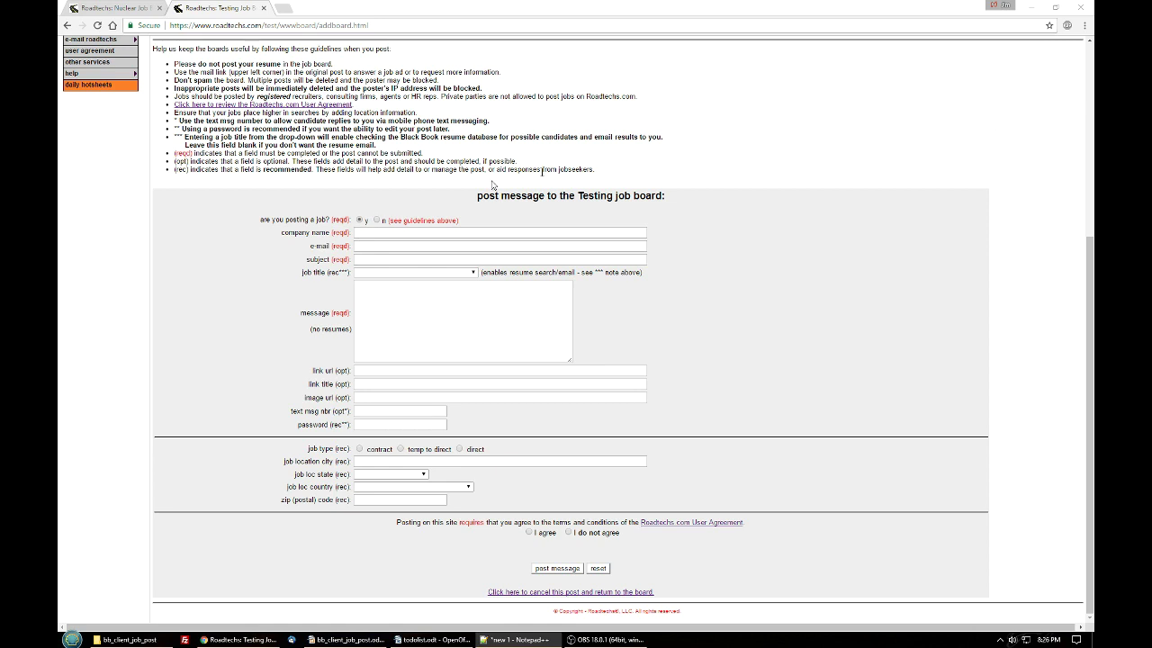
{"action": "left_click", "coordinate": [358, 234]}
{"action": "type", "text": "Jim's Company"}
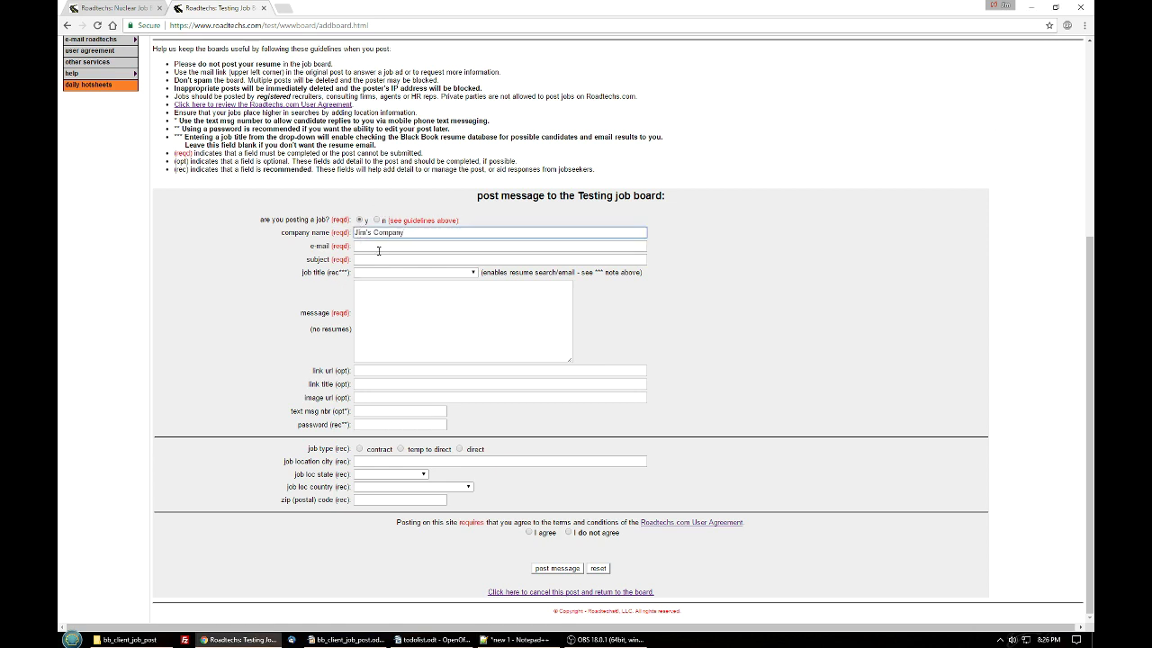
- Paste the contact e-mail and the subject 'Welders needed in Los Angeles for Refinery'
{"action": "left_click", "coordinate": [378, 249]}
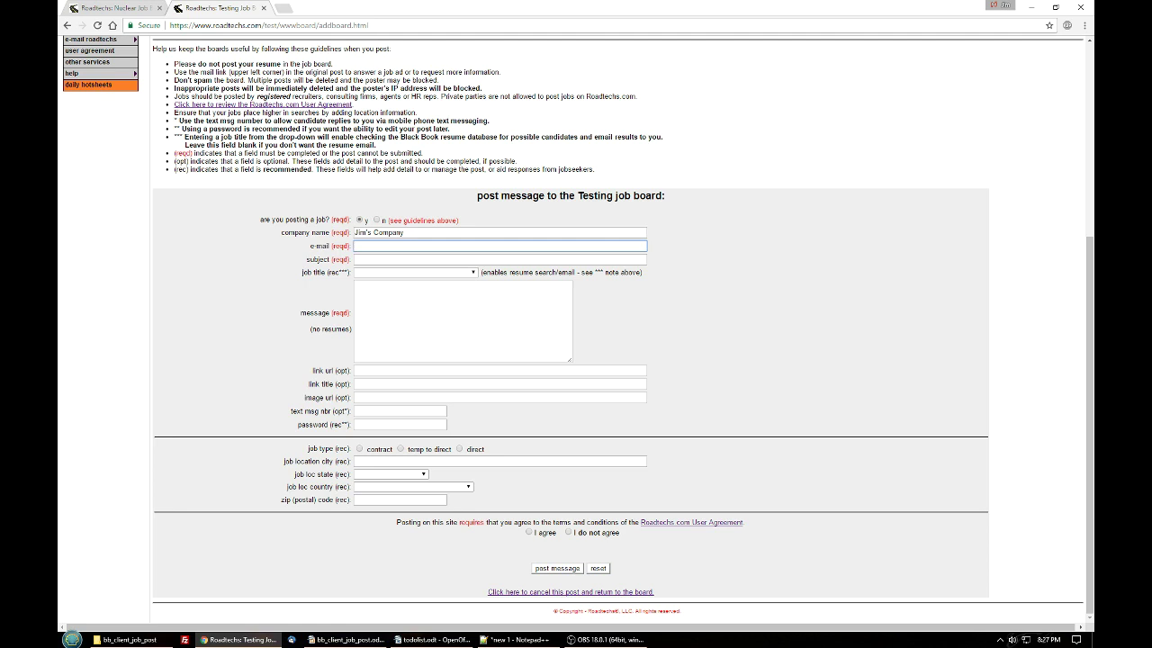
{"action": "key", "text": "alt+Tab"}
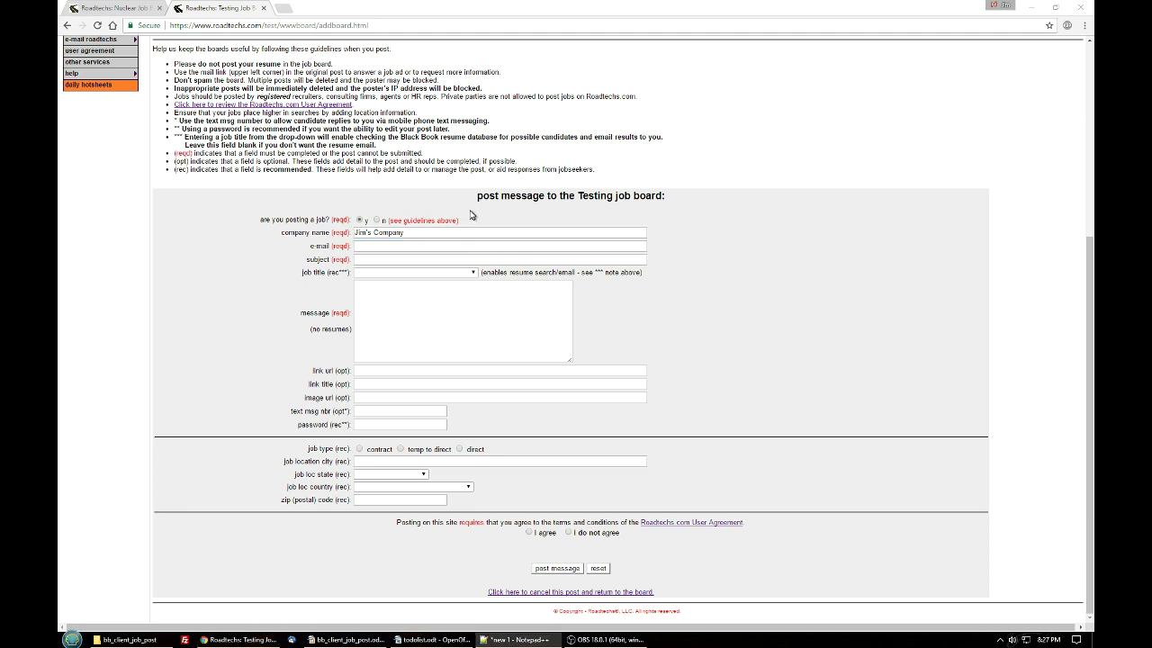
{"action": "left_click", "coordinate": [392, 246]}
{"action": "key", "text": "ctrl+v"}
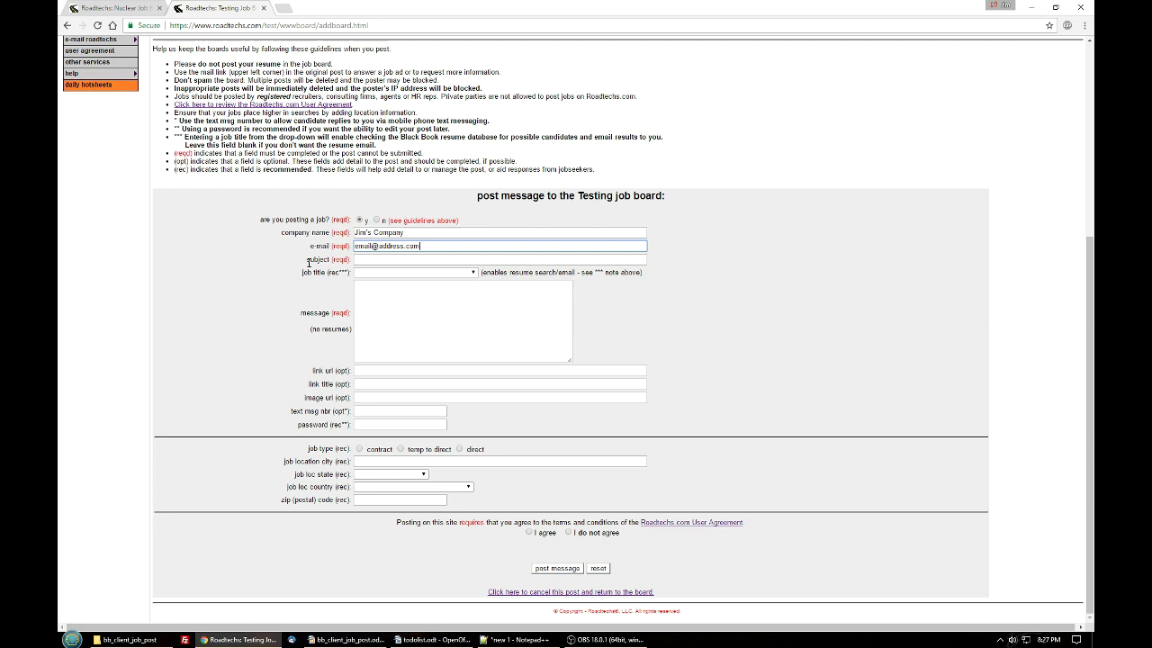
{"action": "left_click", "coordinate": [374, 261]}
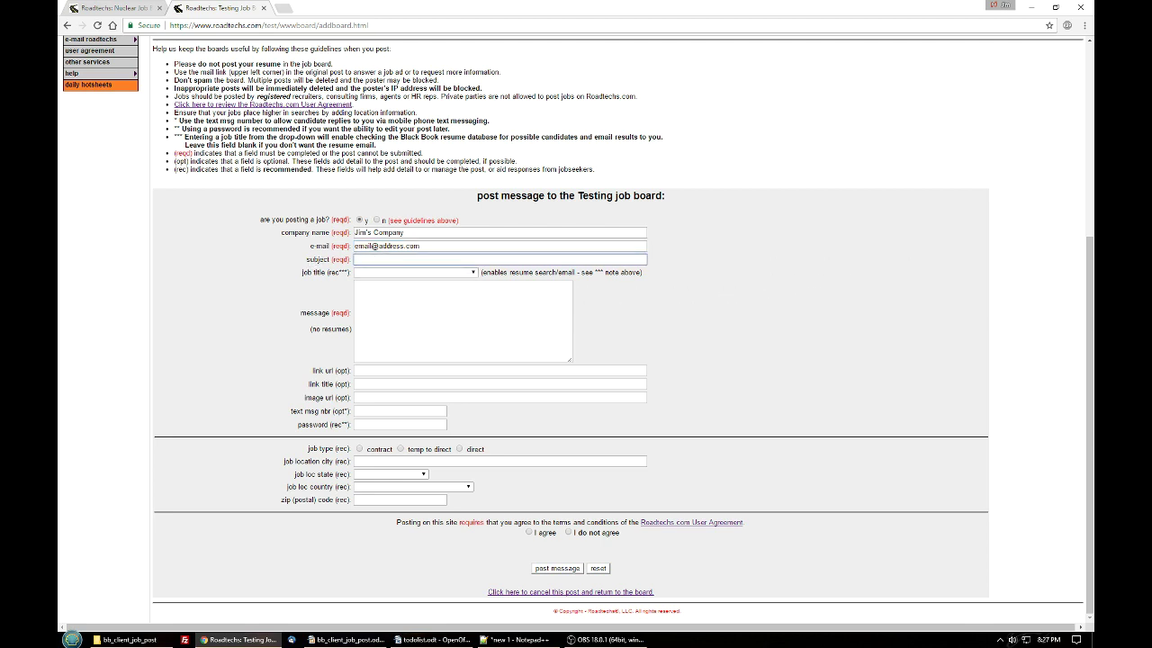
{"action": "key", "text": "alt+Tab"}
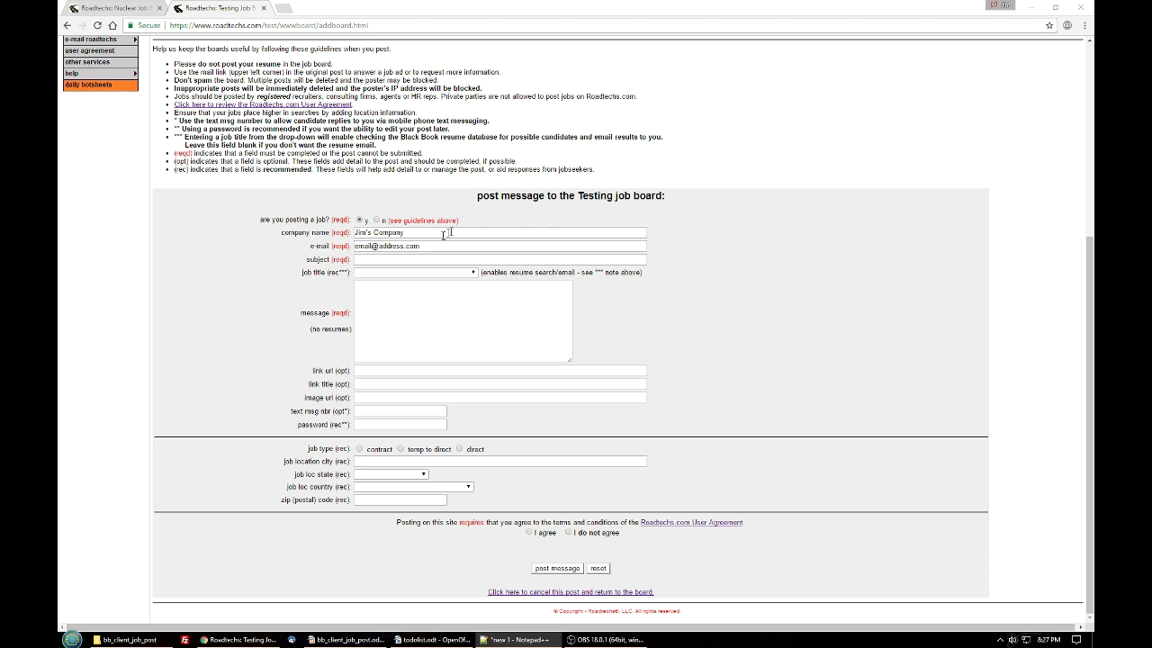
{"action": "left_click", "coordinate": [410, 260]}
{"action": "type", "text": "Welders needed in Los Angeles for Refinery"}
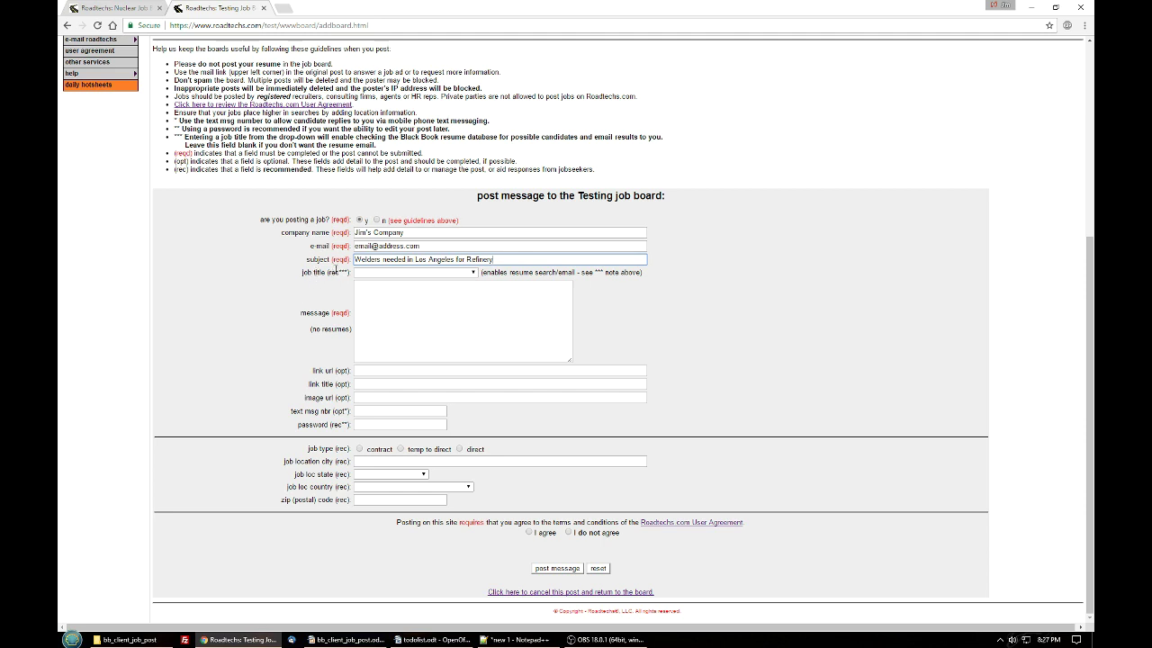
- Choose Welder from the bottom of the job title list
{"action": "left_click", "coordinate": [475, 273]}
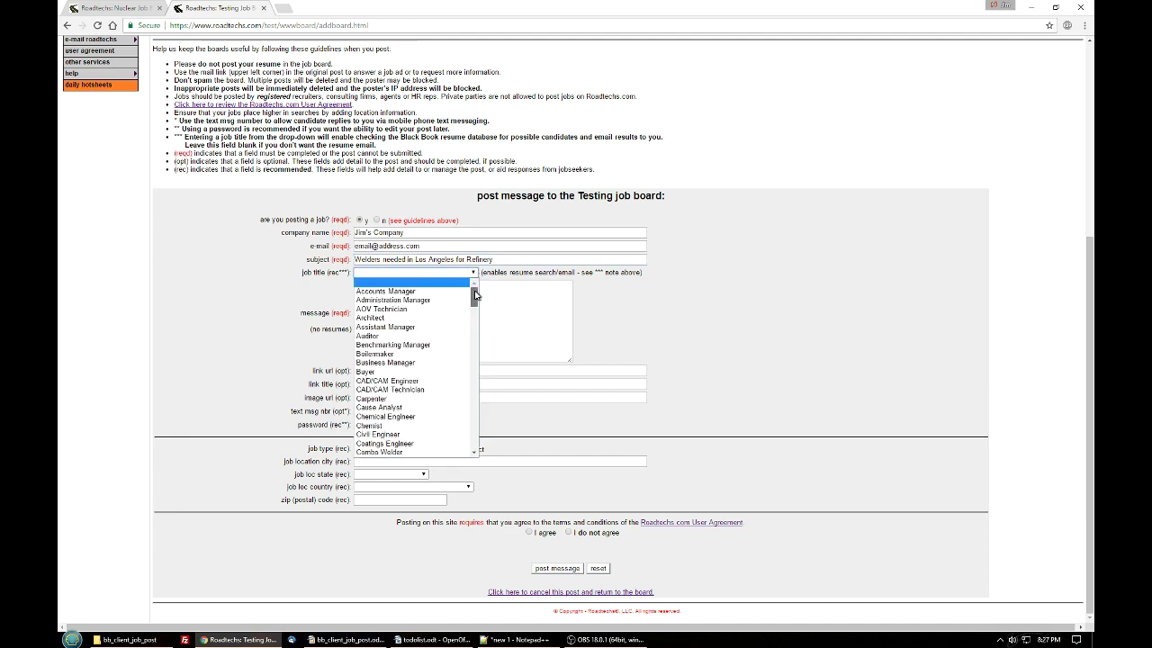
{"action": "left_click_drag", "start_coordinate": [475, 296], "coordinate": [481, 447]}
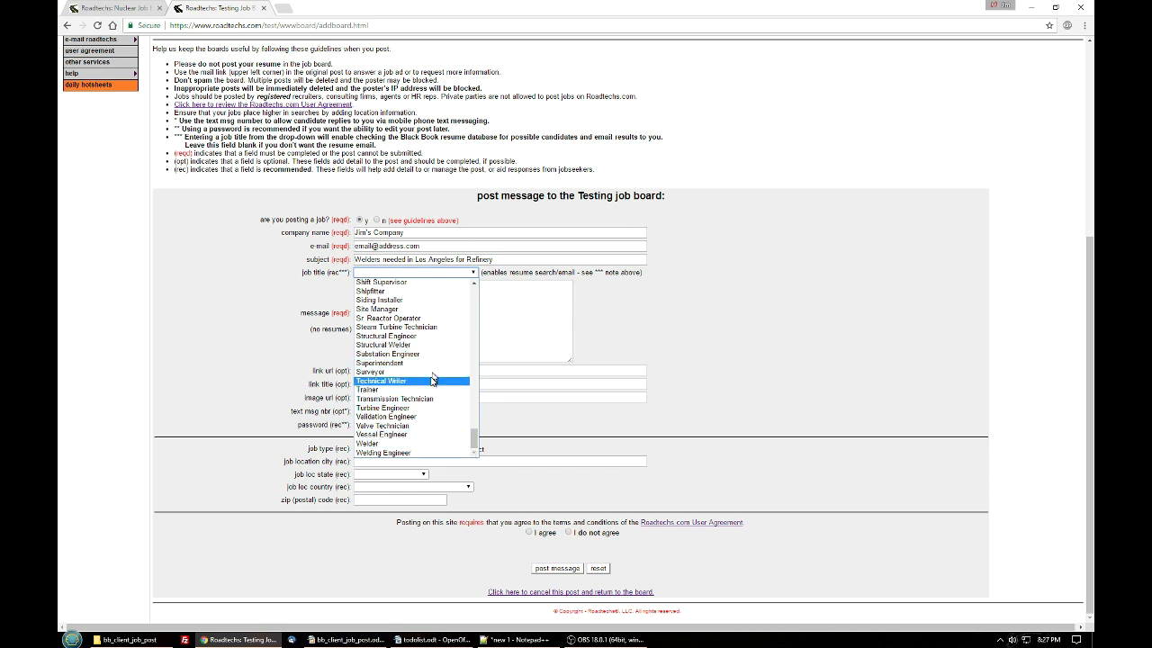
{"action": "left_click", "coordinate": [396, 444]}
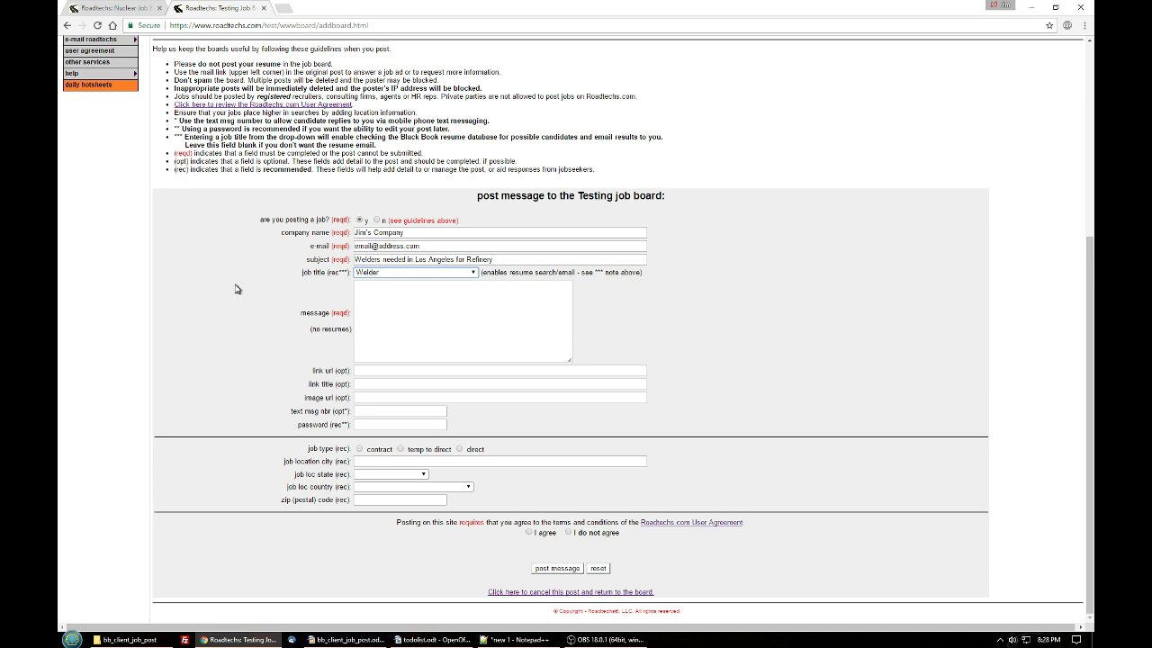
{"action": "left_click", "coordinate": [429, 305]}
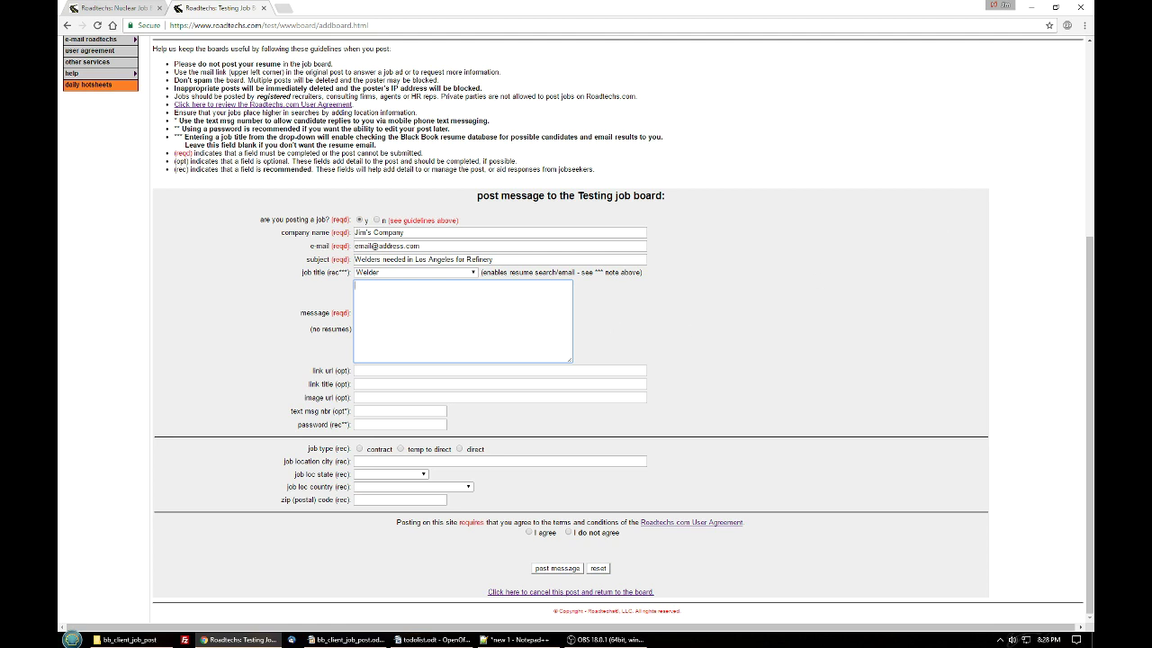
- Paste the structural welder job description from Notepad++ into the message box
{"action": "key", "text": "alt+Tab"}
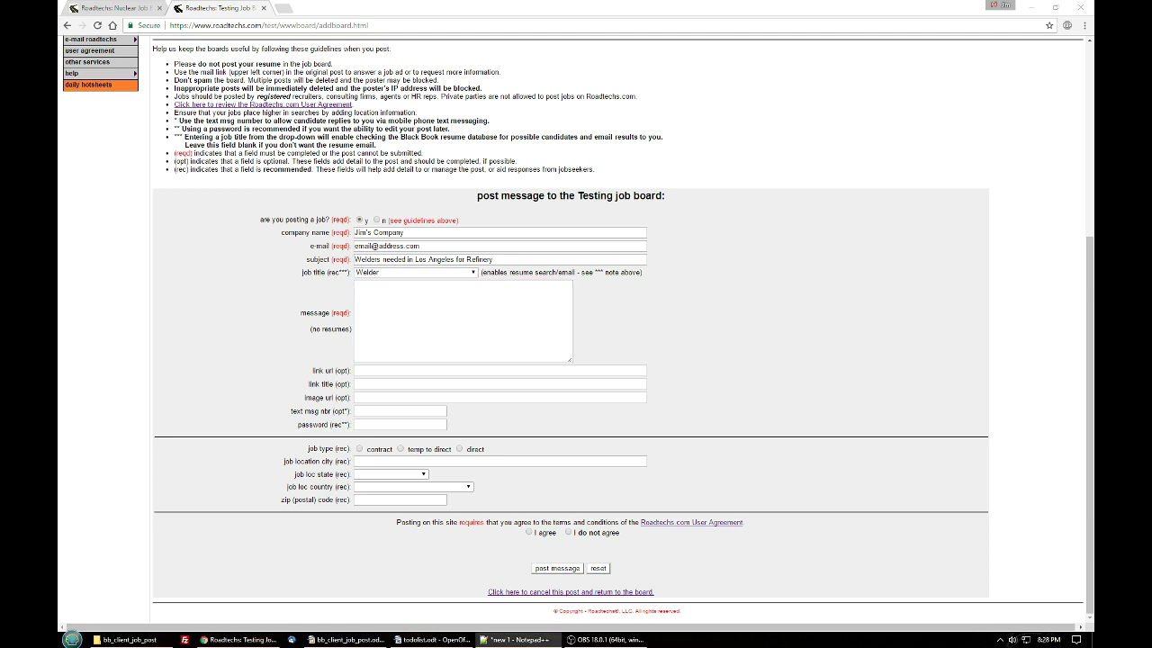
{"action": "left_click", "coordinate": [389, 294]}
{"action": "type", "text": "Structural welders create the metal framework for buildings and bridges as well as cut and repair beams, columns, and girders. They work for construction companies, manufacturers, ship builders, mining companies, oil and gas companies, and aerospace industries"}
{"action": "left_click", "coordinate": [679, 342]}
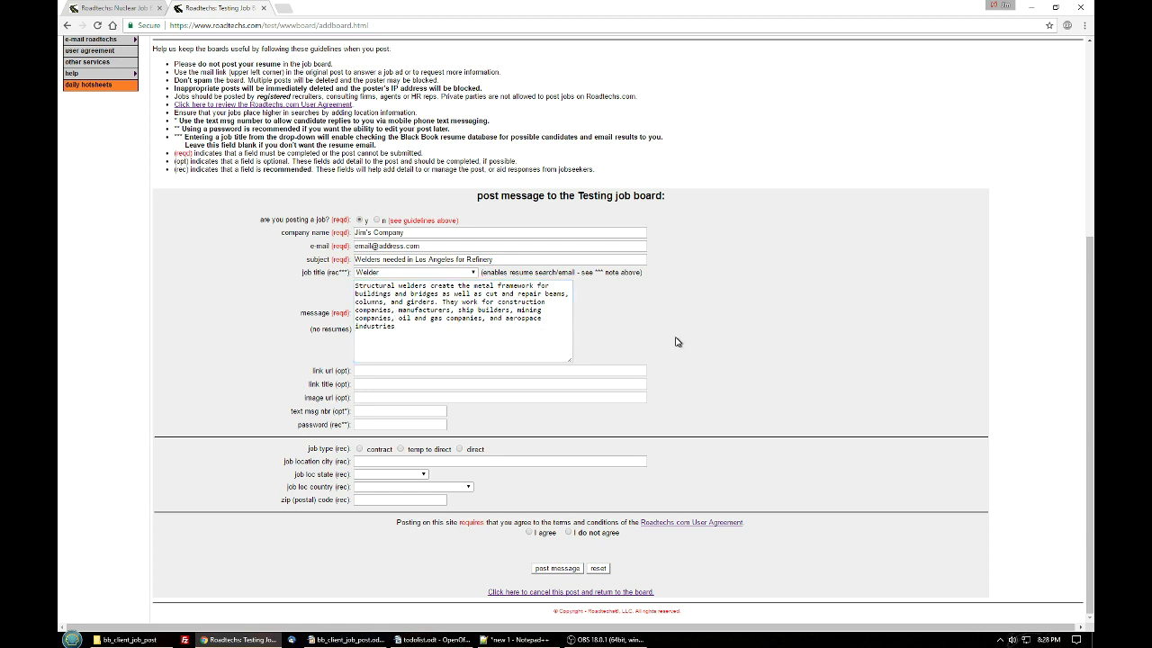
{"action": "left_click", "coordinate": [365, 372]}
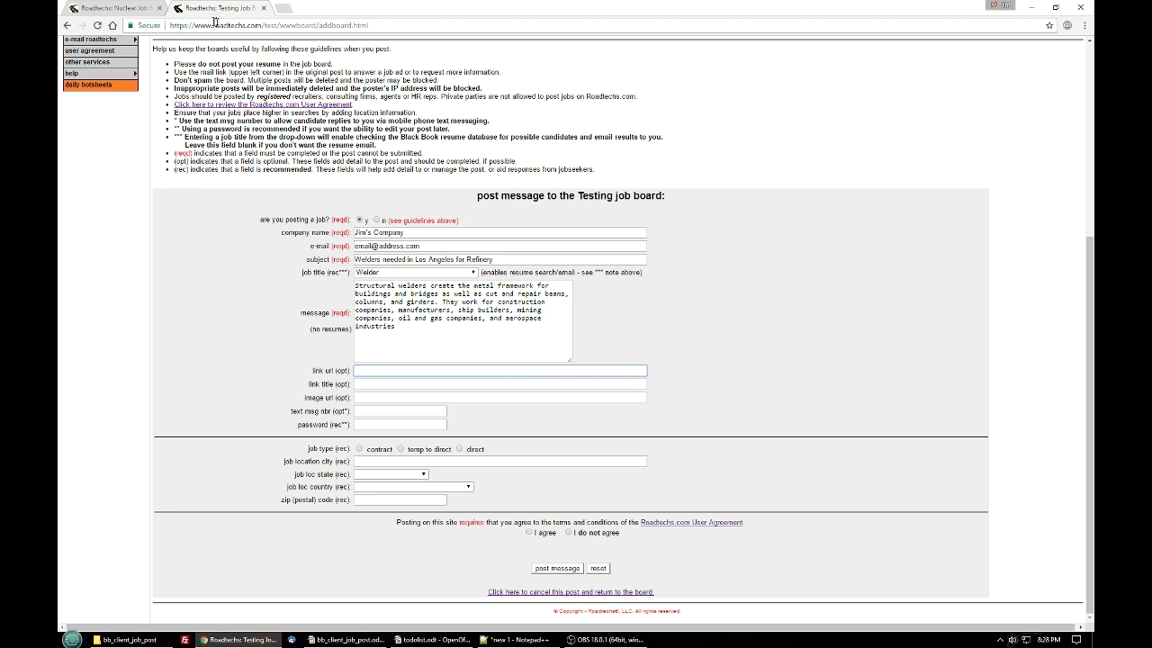
{"action": "left_click_drag", "start_coordinate": [381, 26], "coordinate": [169, 34]}
{"action": "key", "text": "ctrl+c"}
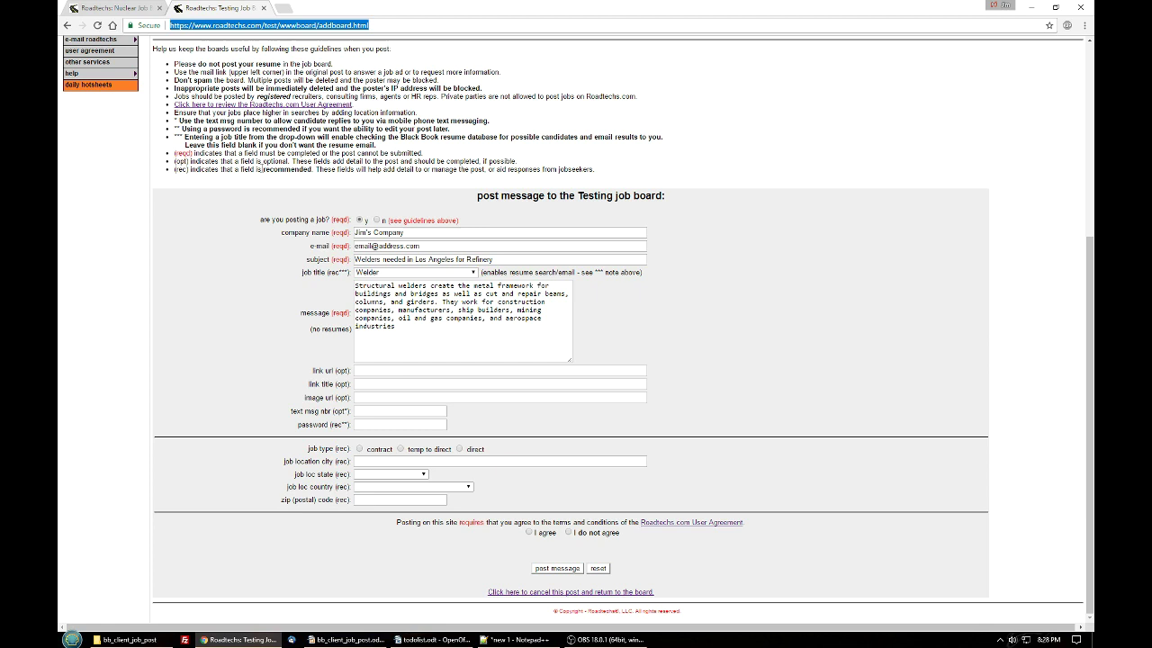
{"action": "left_click", "coordinate": [565, 369]}
{"action": "key", "text": "ctrl+v"}
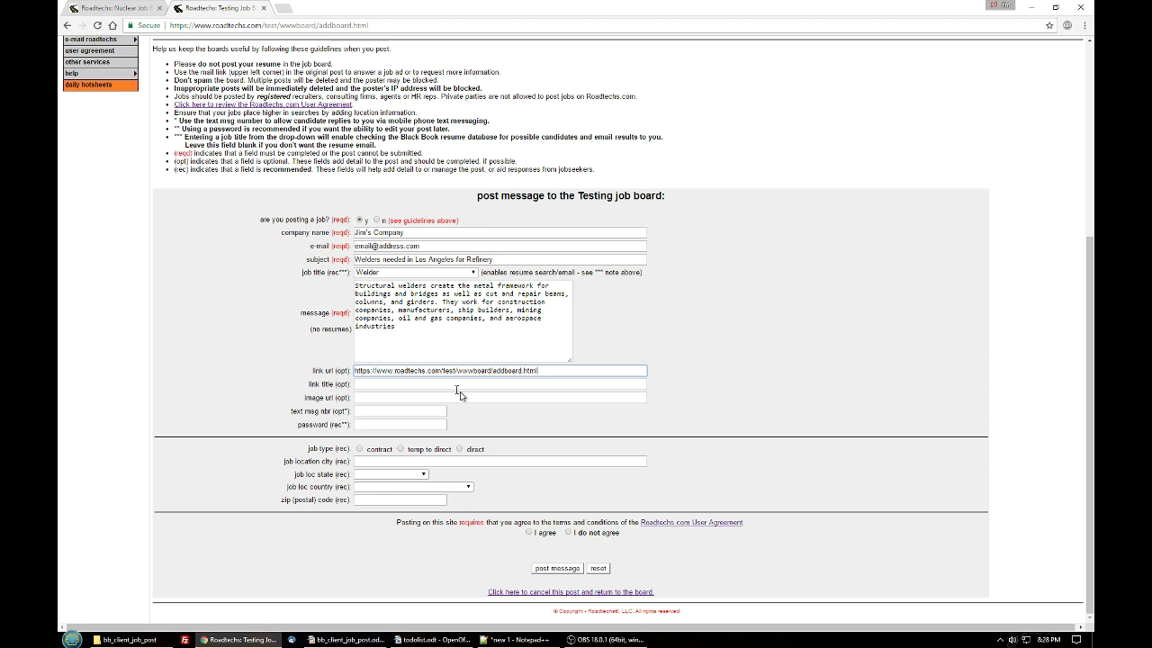
{"action": "left_click", "coordinate": [405, 384]}
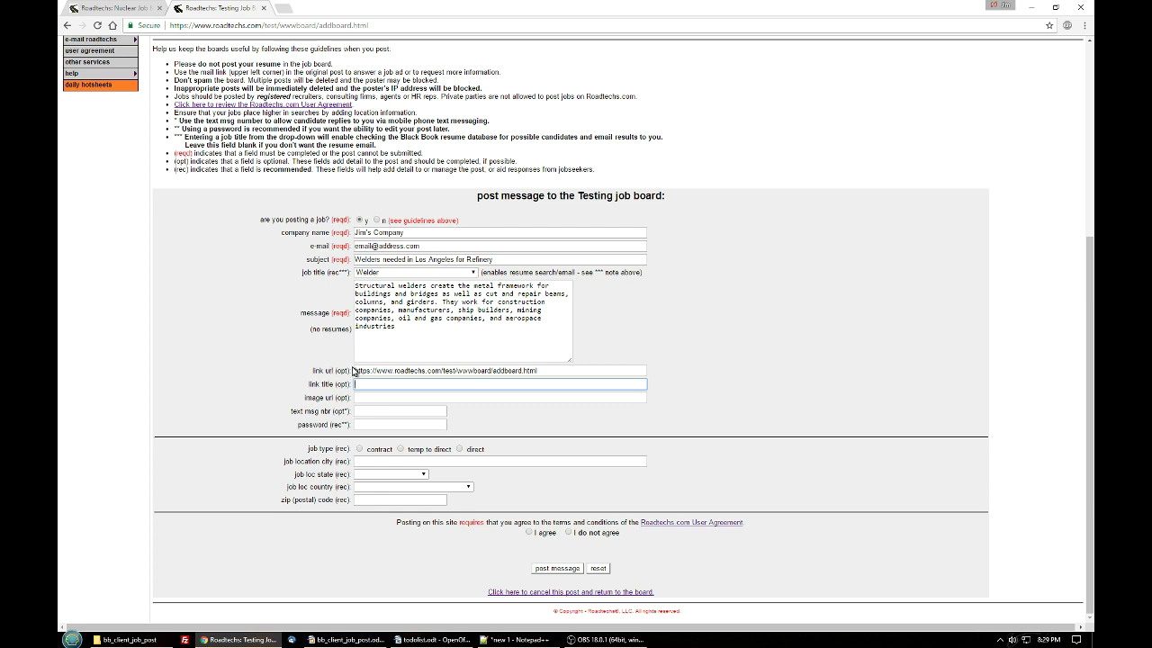
{"action": "type", "text": "ick here"}
{"action": "left_click", "coordinate": [376, 397]}
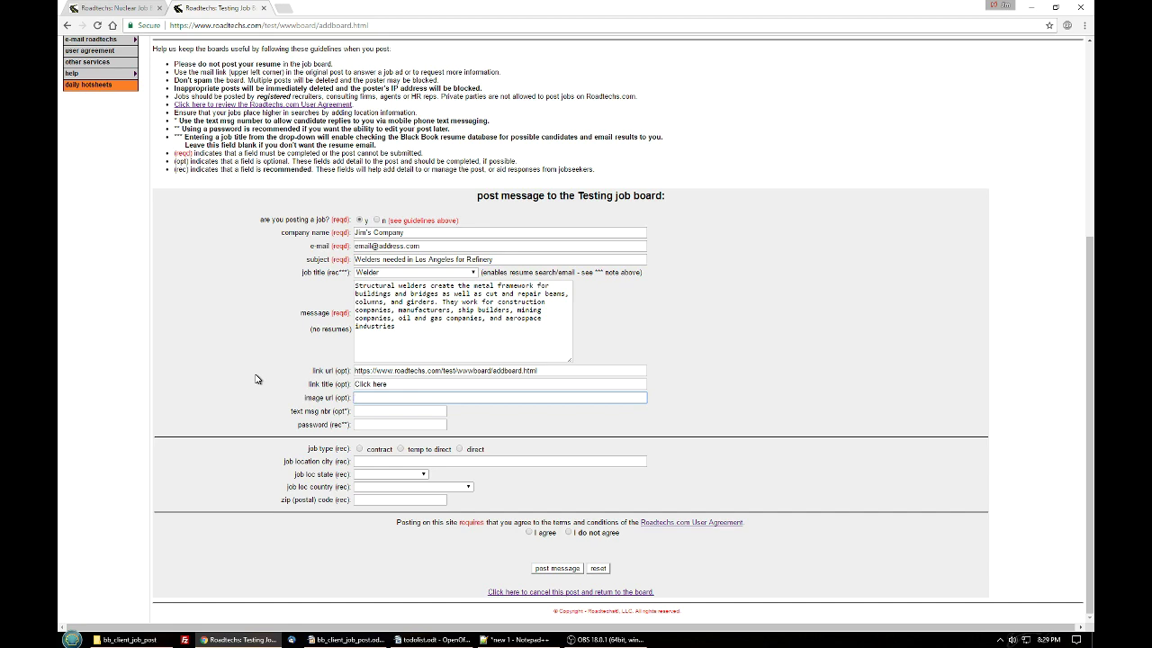
- Copy the Roadtechs logo image and focus the image url field
{"action": "scroll", "coordinate": [256, 378], "scroll_direction": "up", "scroll_amount": 3}
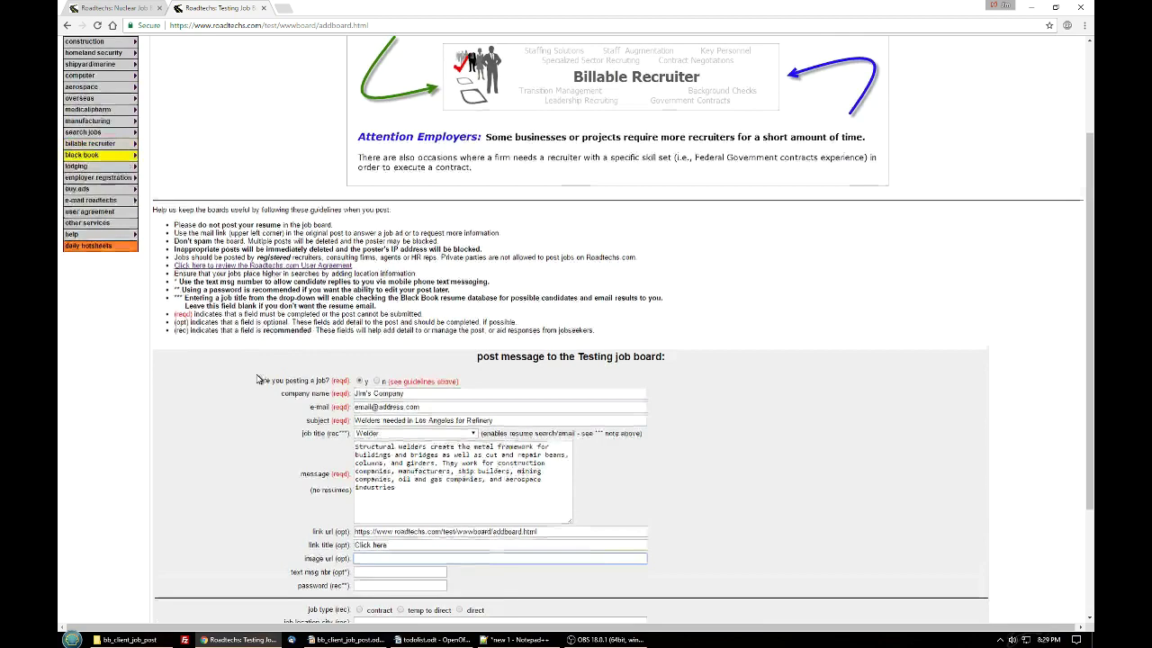
{"action": "scroll", "coordinate": [231, 274], "scroll_direction": "up", "scroll_amount": 1}
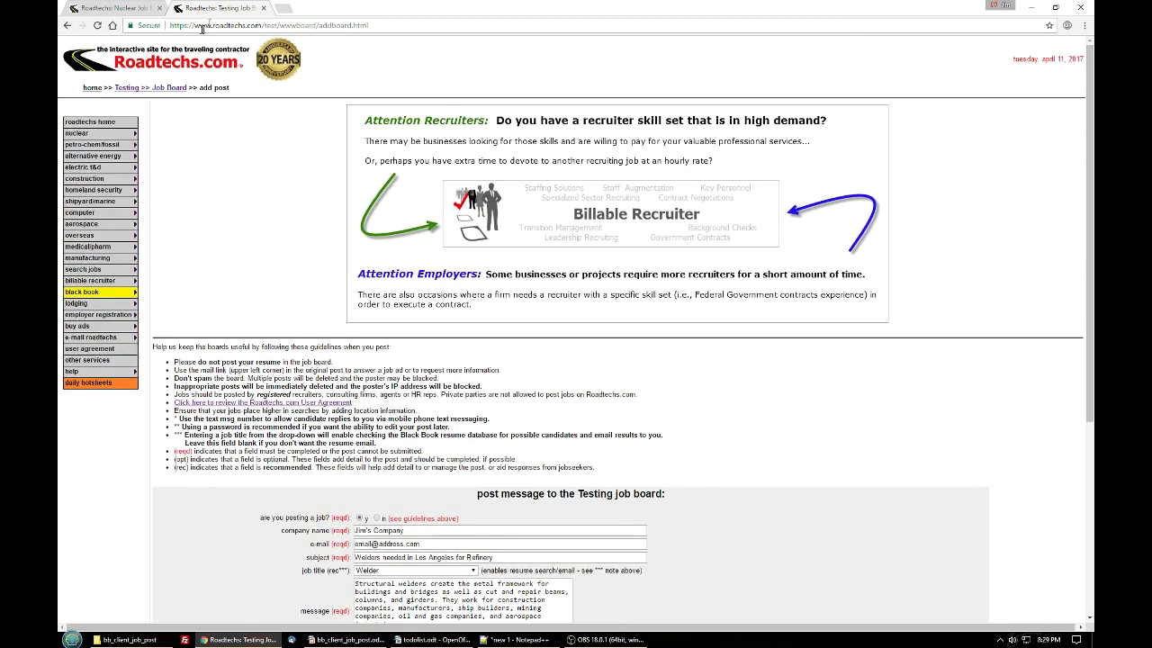
{"action": "right_click", "coordinate": [177, 50]}
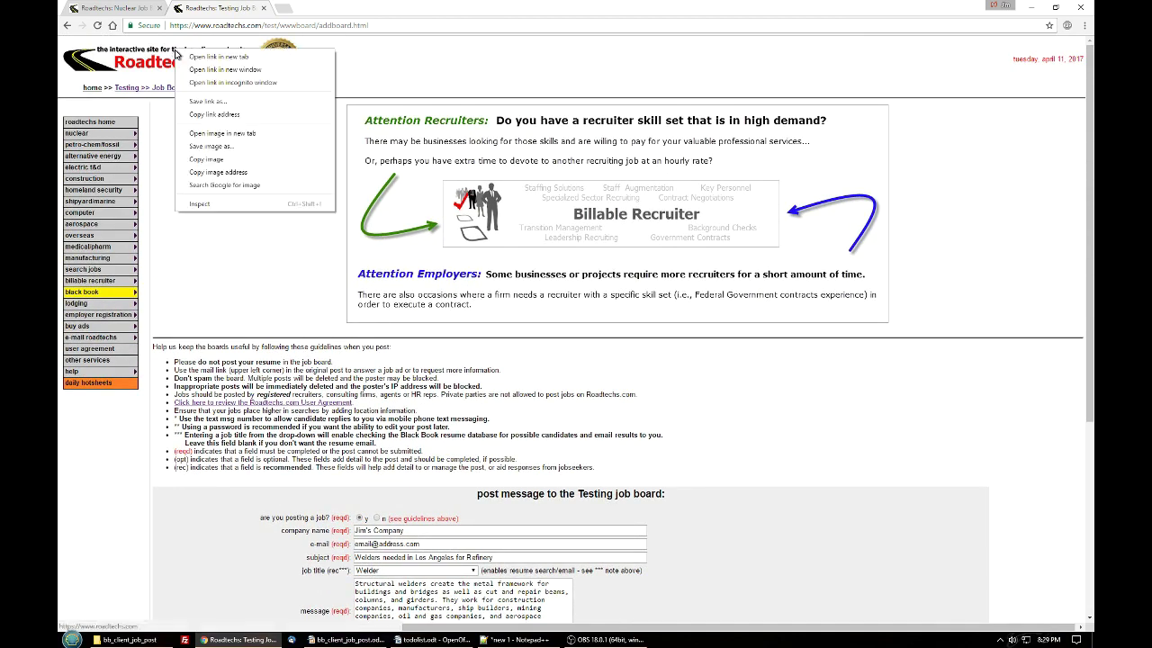
{"action": "left_click", "coordinate": [225, 158]}
{"action": "scroll", "coordinate": [297, 361], "scroll_direction": "down", "scroll_amount": 4}
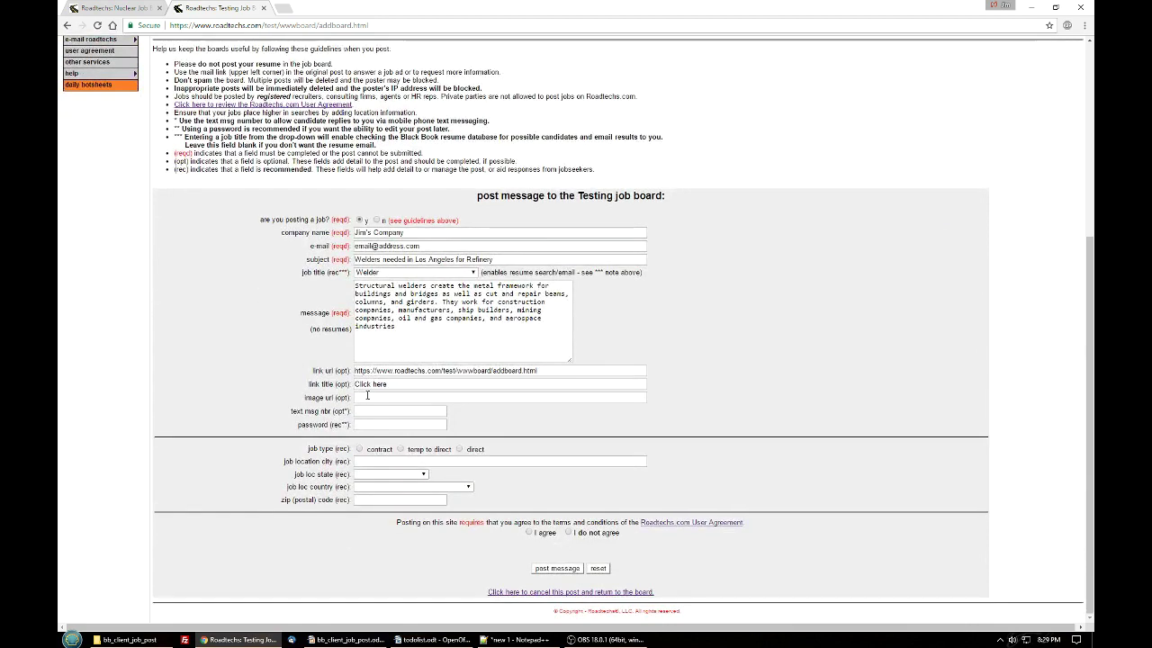
{"action": "left_click", "coordinate": [362, 398]}
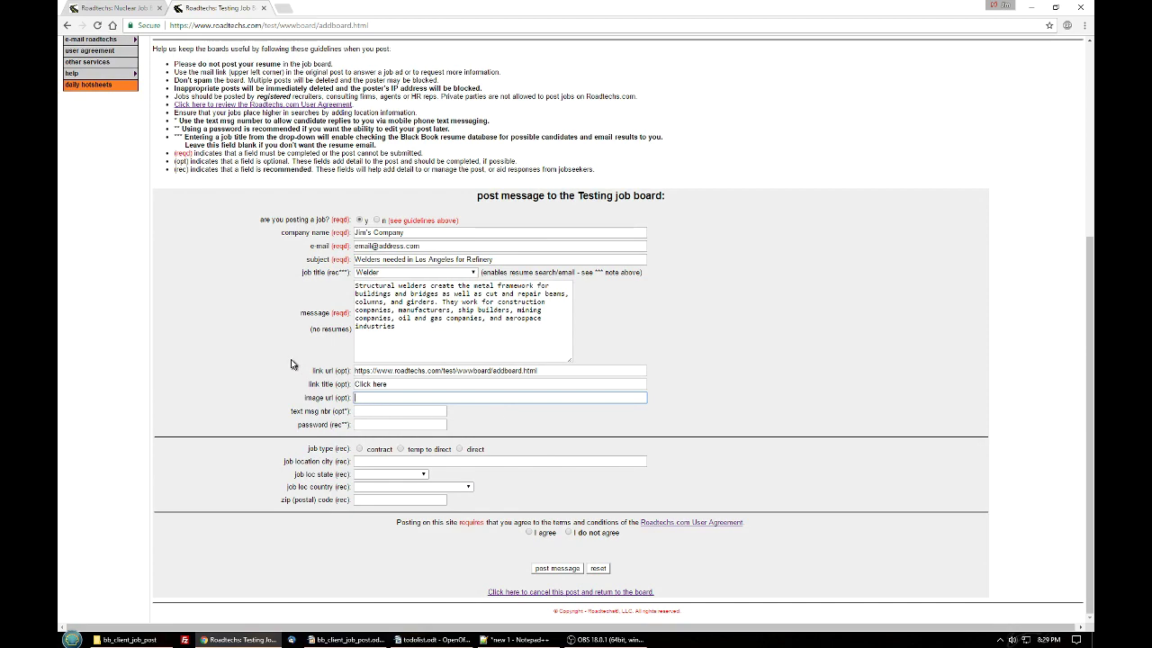
{"action": "scroll", "coordinate": [297, 335], "scroll_direction": "up", "scroll_amount": 3}
{"action": "right_click", "coordinate": [185, 57]}
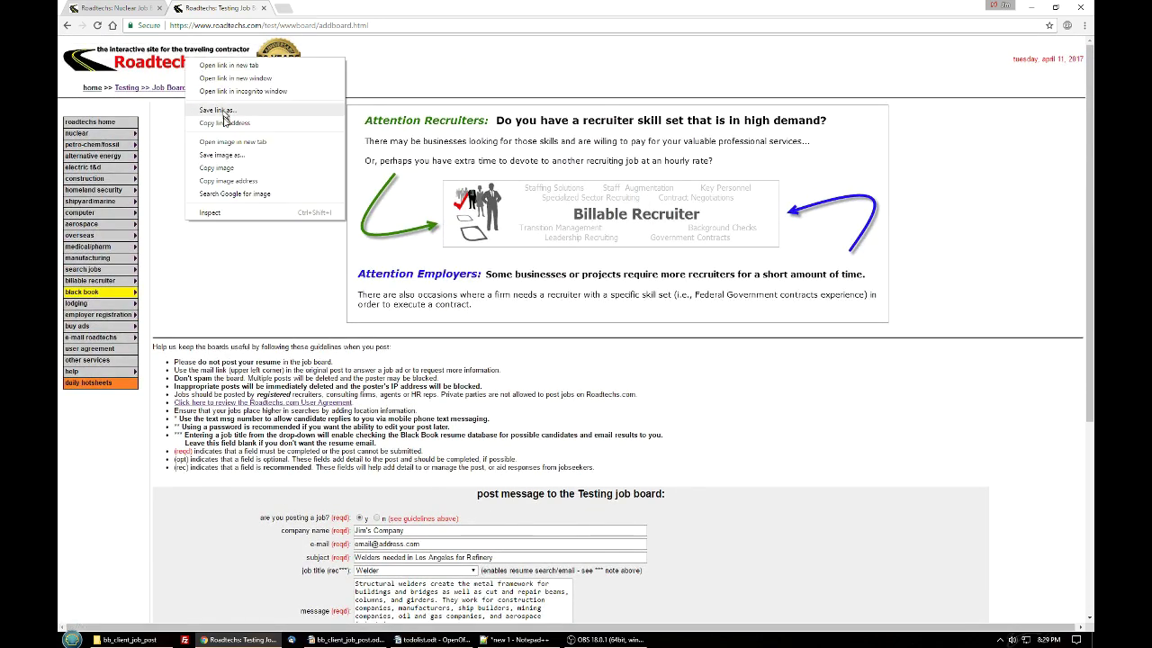
{"action": "left_click", "coordinate": [228, 168]}
{"action": "scroll", "coordinate": [351, 319], "scroll_direction": "down", "scroll_amount": 3}
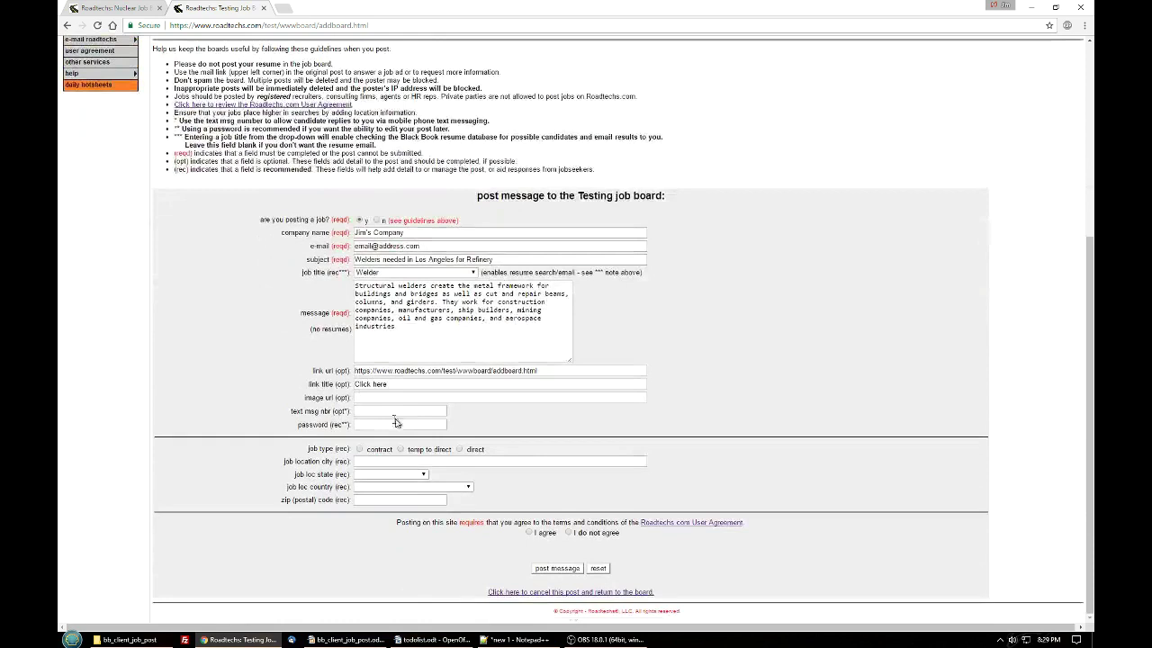
{"action": "left_click", "coordinate": [375, 397]}
{"action": "key", "text": "ctrl+v"}
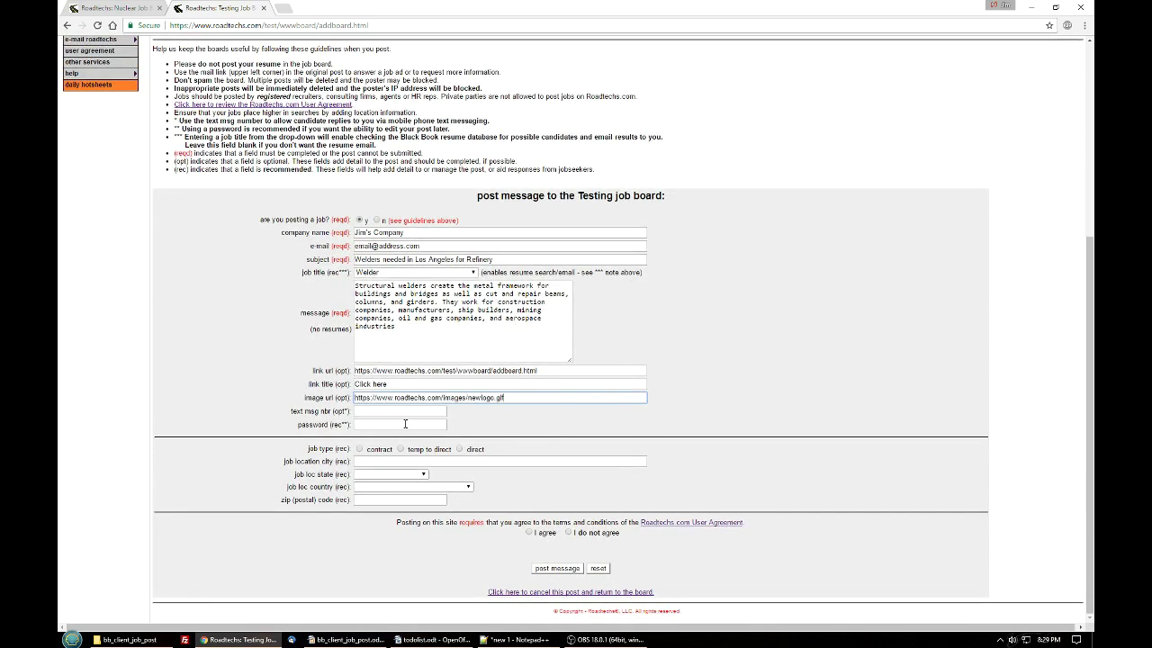
{"action": "left_click", "coordinate": [435, 412]}
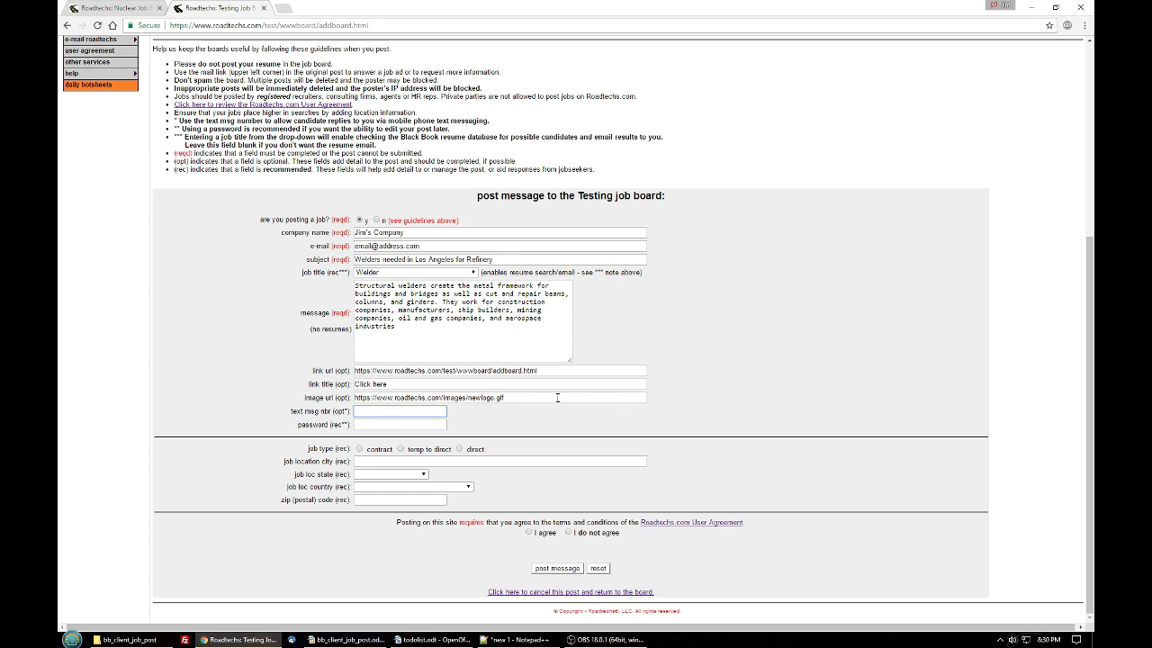
- Paste the contact phone number from Notepad++ into the text msg nbr field
{"action": "left_click", "coordinate": [443, 425]}
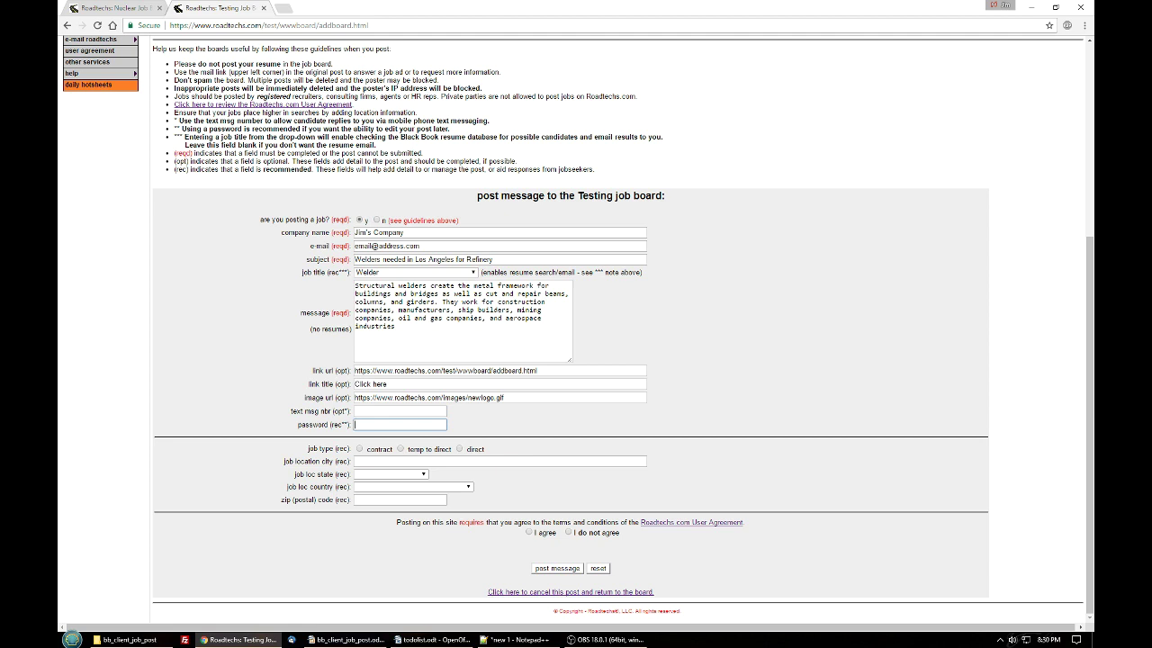
{"action": "key", "text": "alt+Tab"}
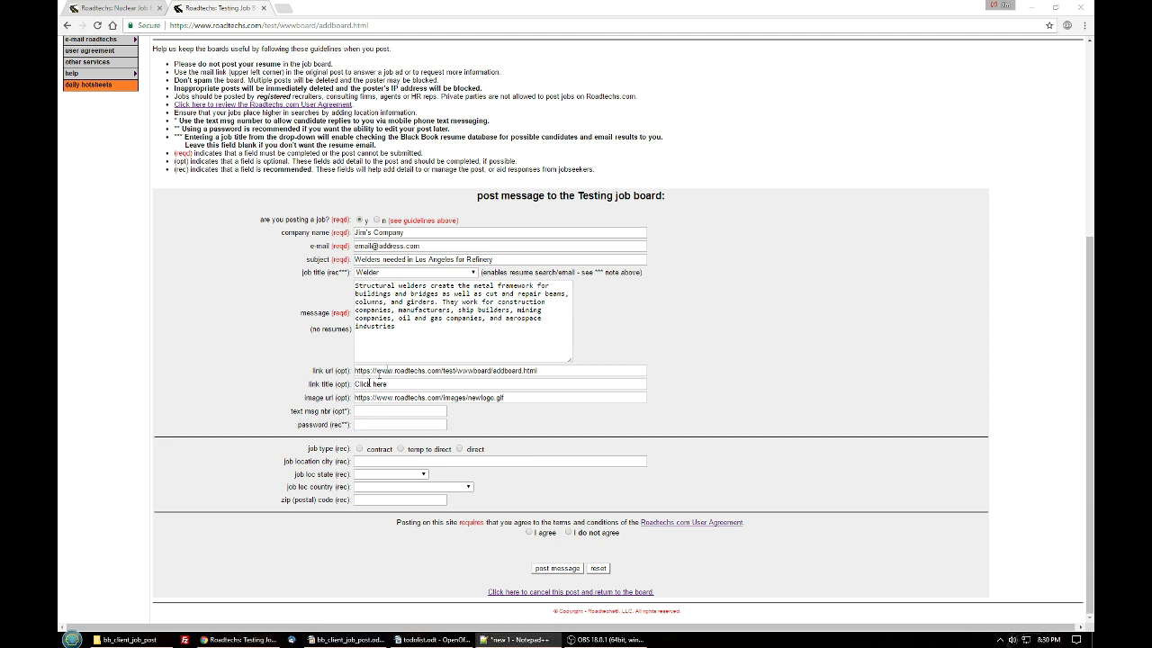
{"action": "left_click", "coordinate": [383, 411]}
{"action": "key", "text": "ctrl+v"}
{"action": "left_click", "coordinate": [491, 425]}
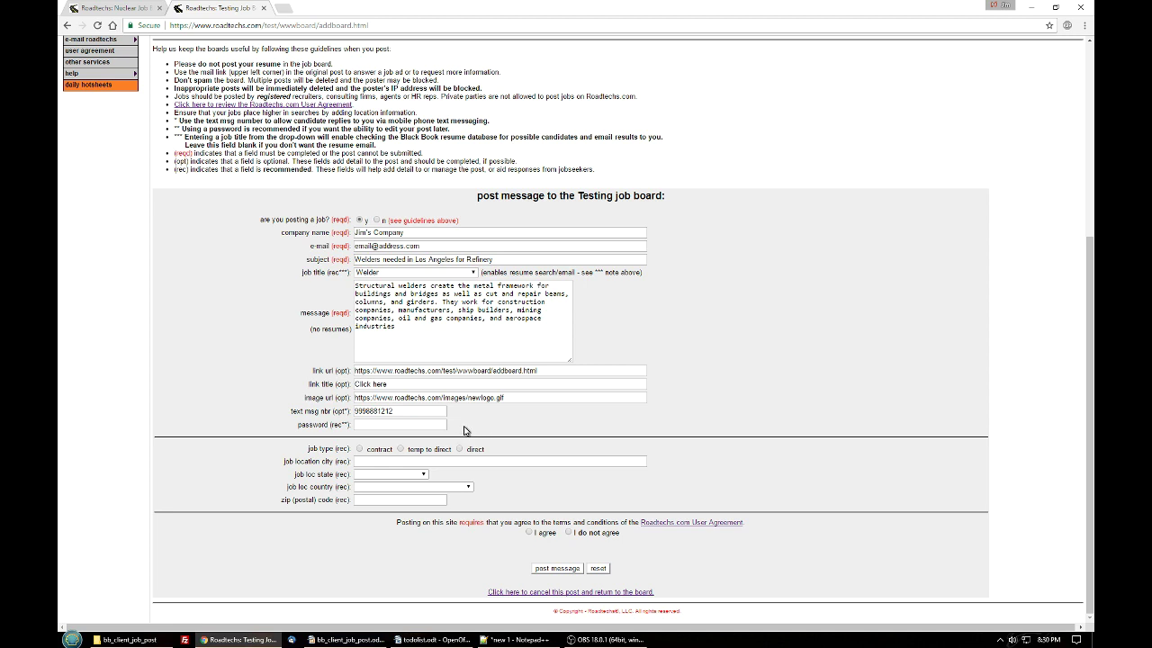
- Make the job type direct hire and set the city to Los Angeles
{"action": "left_click", "coordinate": [308, 452]}
{"action": "left_click", "coordinate": [460, 449]}
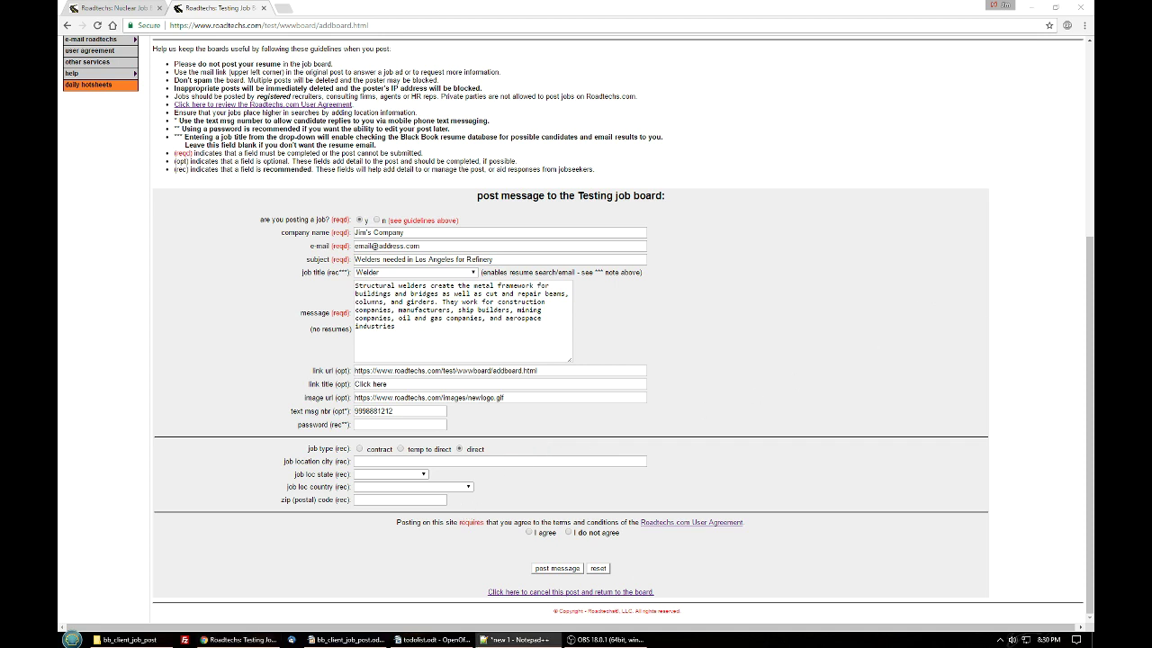
{"action": "left_click", "coordinate": [391, 462]}
{"action": "left_click", "coordinate": [397, 475]}
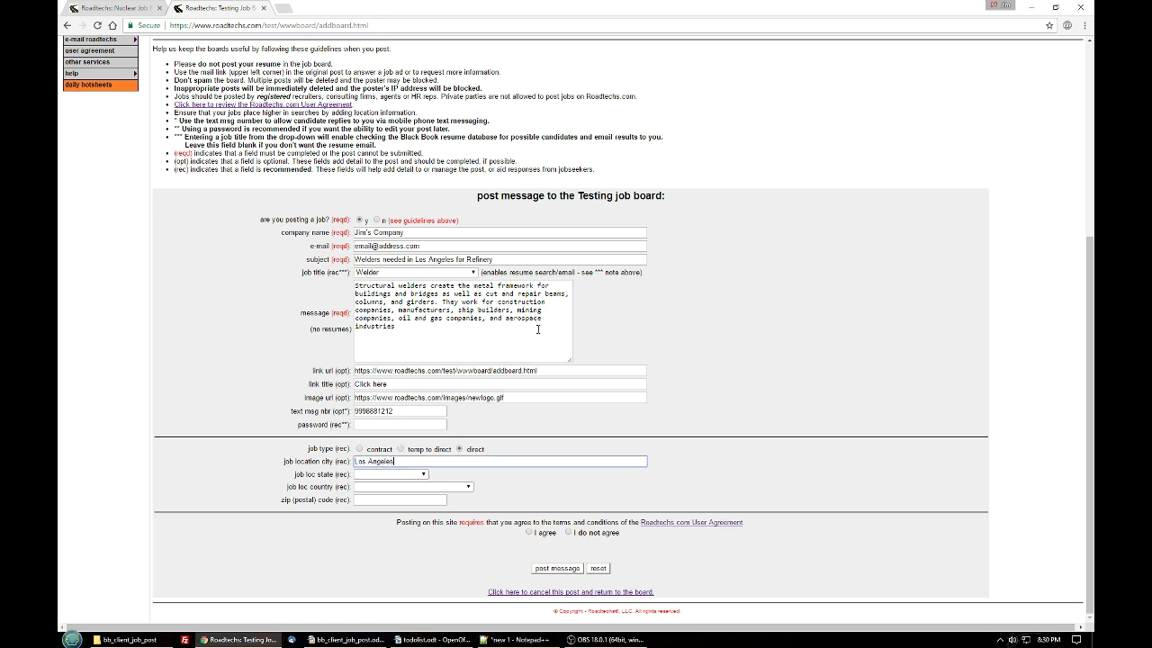
{"action": "key", "text": "Tab"}
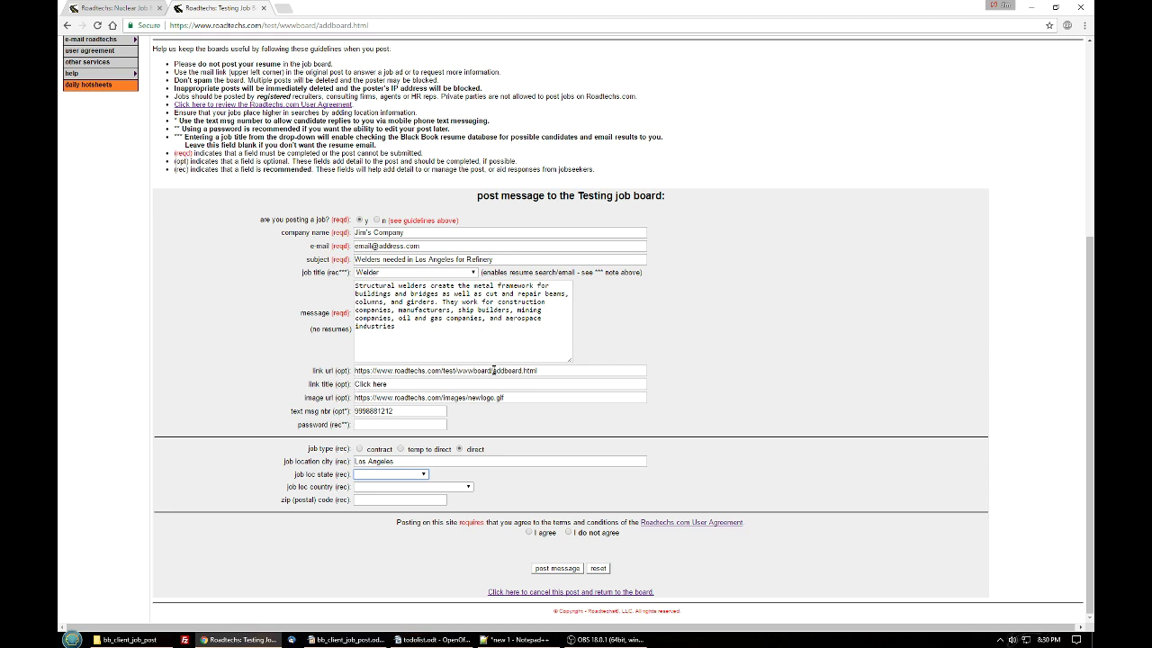
- Choose California and United States as state and country, and paste zip code 98765
{"action": "left_click", "coordinate": [420, 474]}
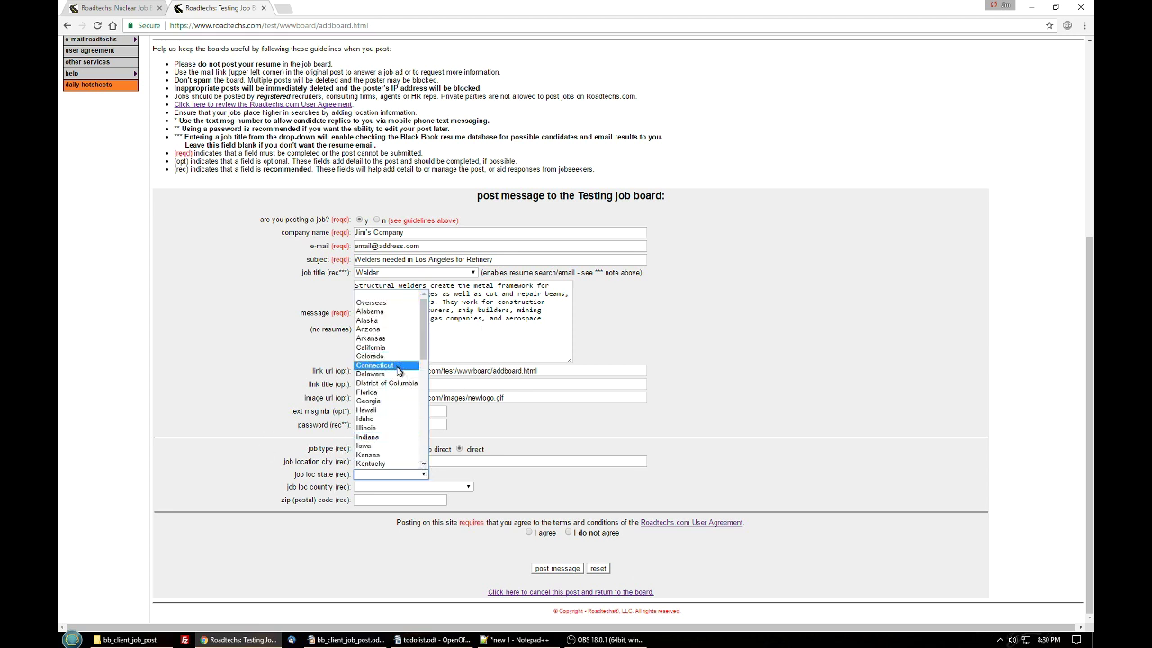
{"action": "left_click", "coordinate": [400, 347]}
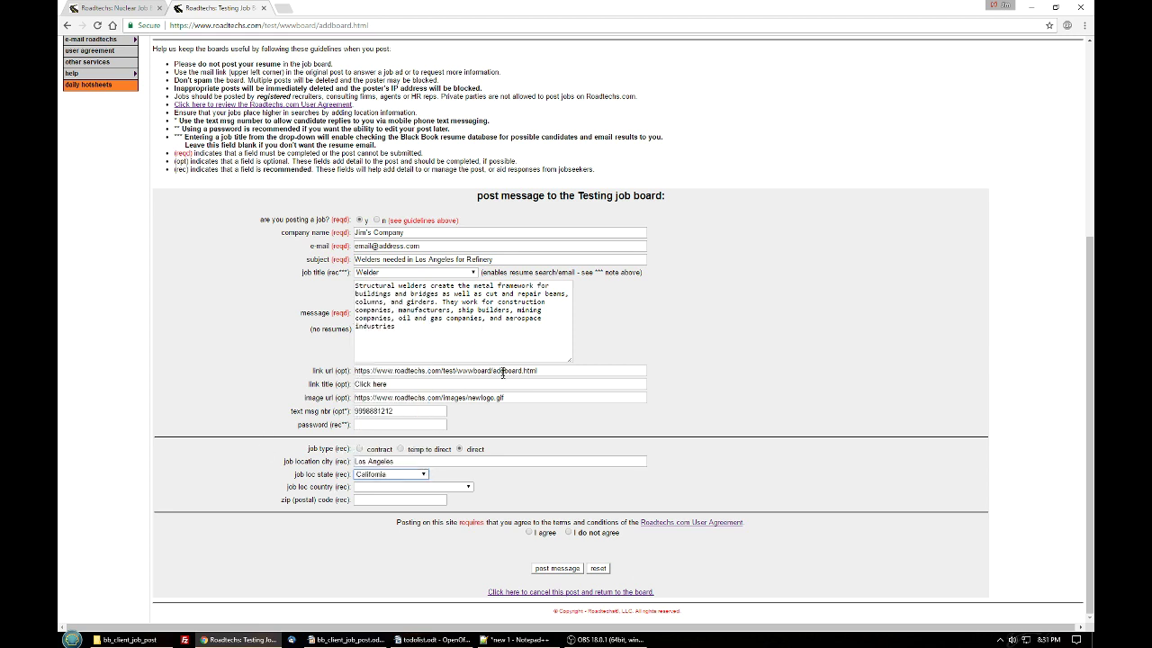
{"action": "left_click", "coordinate": [467, 487]}
{"action": "left_click", "coordinate": [423, 314]}
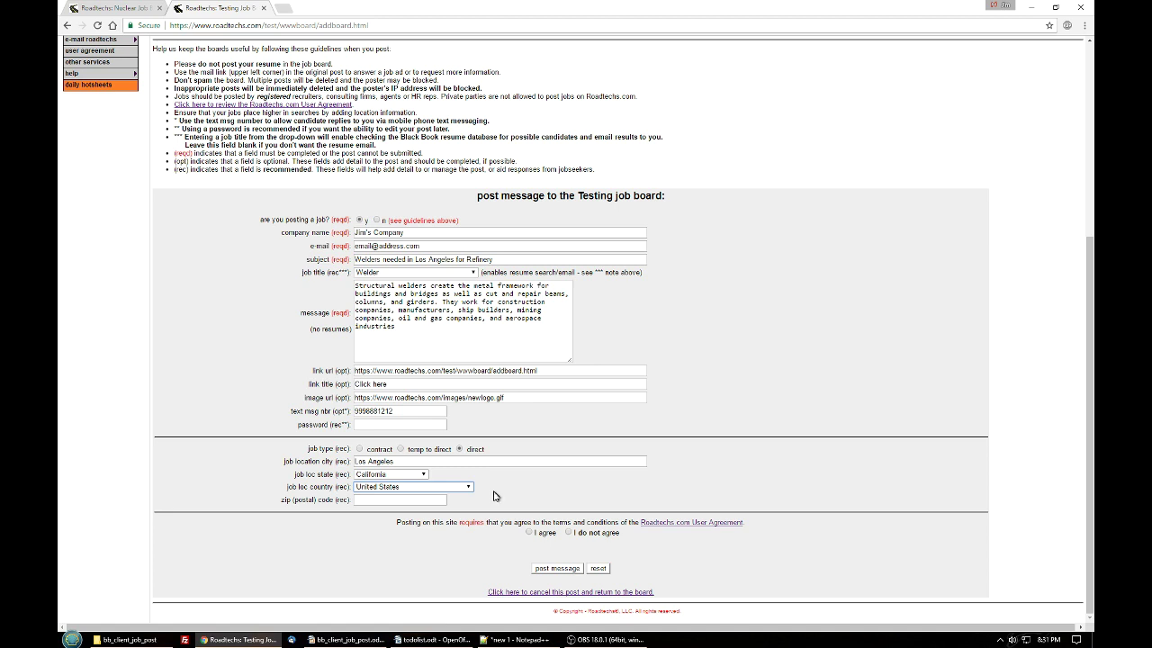
{"action": "left_click", "coordinate": [367, 500]}
{"action": "key", "text": "alt+Tab"}
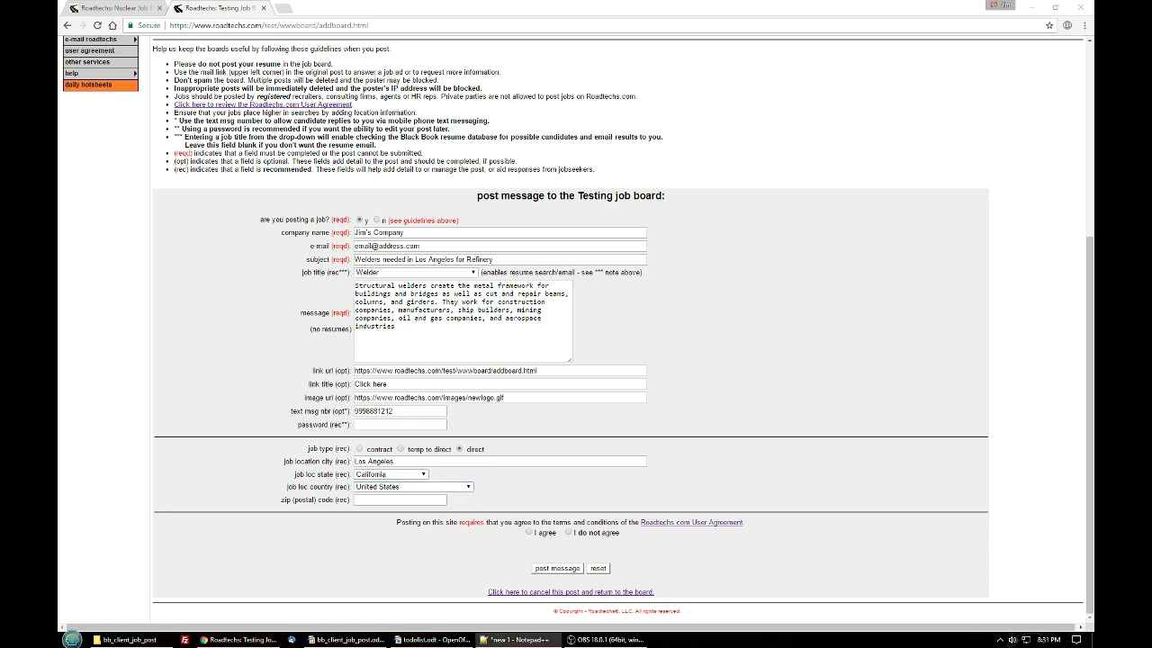
{"action": "left_click", "coordinate": [404, 500]}
{"action": "key", "text": "ctrl+v"}
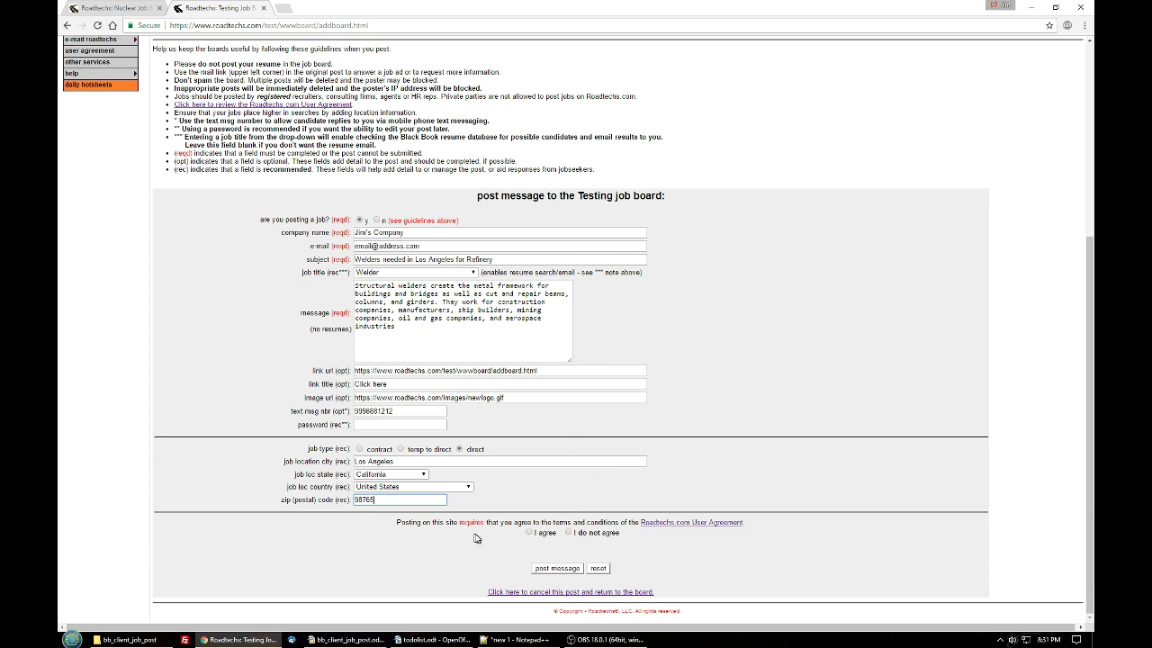
- Agree to the site's terms and conditions
{"action": "left_click", "coordinate": [530, 535]}
- Submit the welder job post to the Testing board with Post Message
{"action": "left_click", "coordinate": [558, 569]}
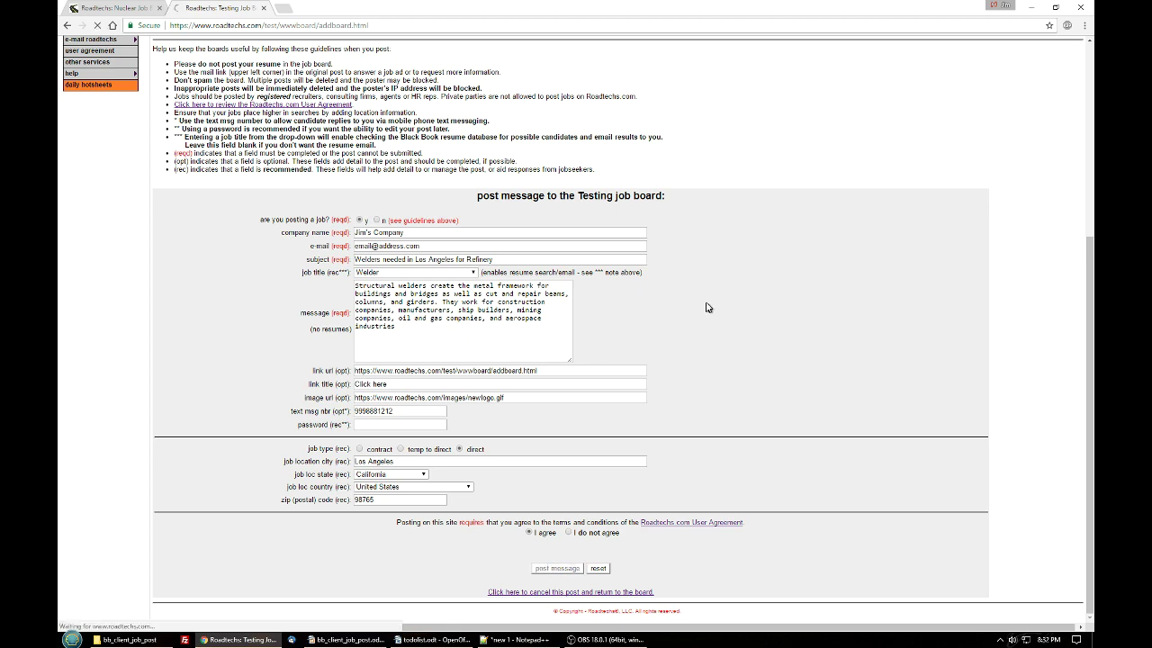